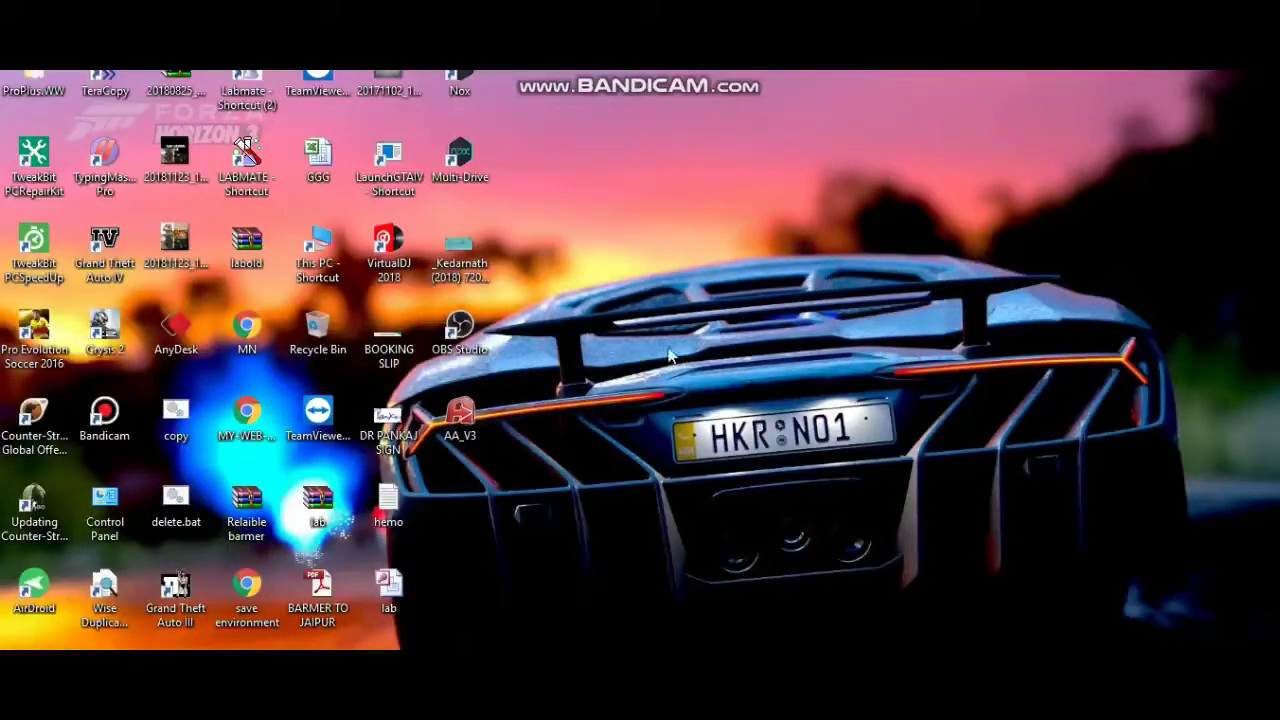
- Switch to the Pro Evolution Soccer 2016 folder window in File Explorer and launch the pes2016 application
mouse_move(253, 665)
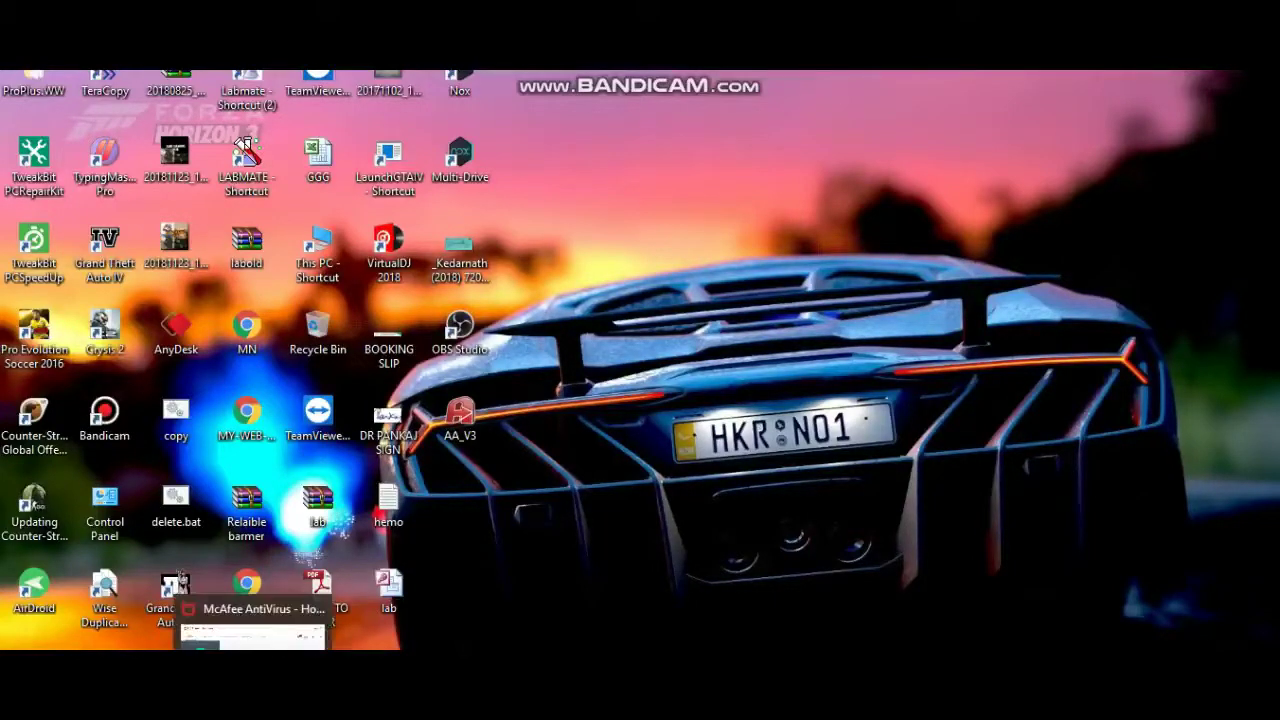
left_click(140, 612)
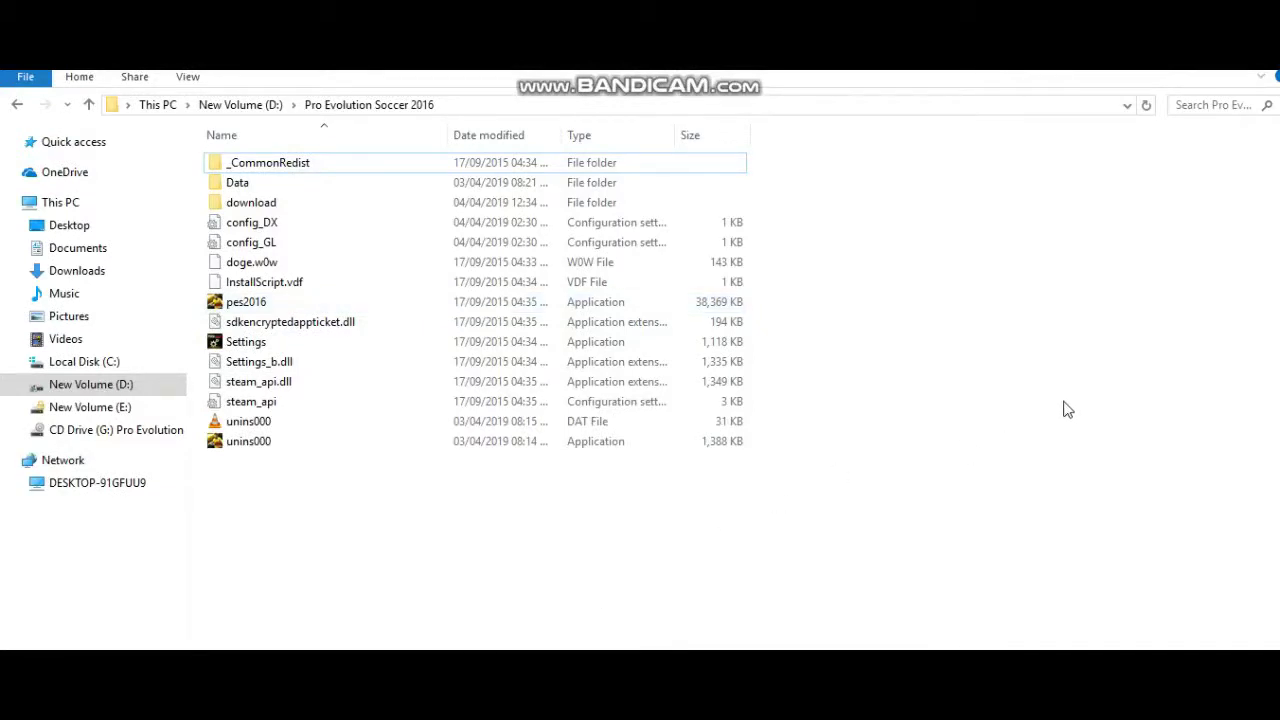
left_click_drag(1108, 262, 994, 386)
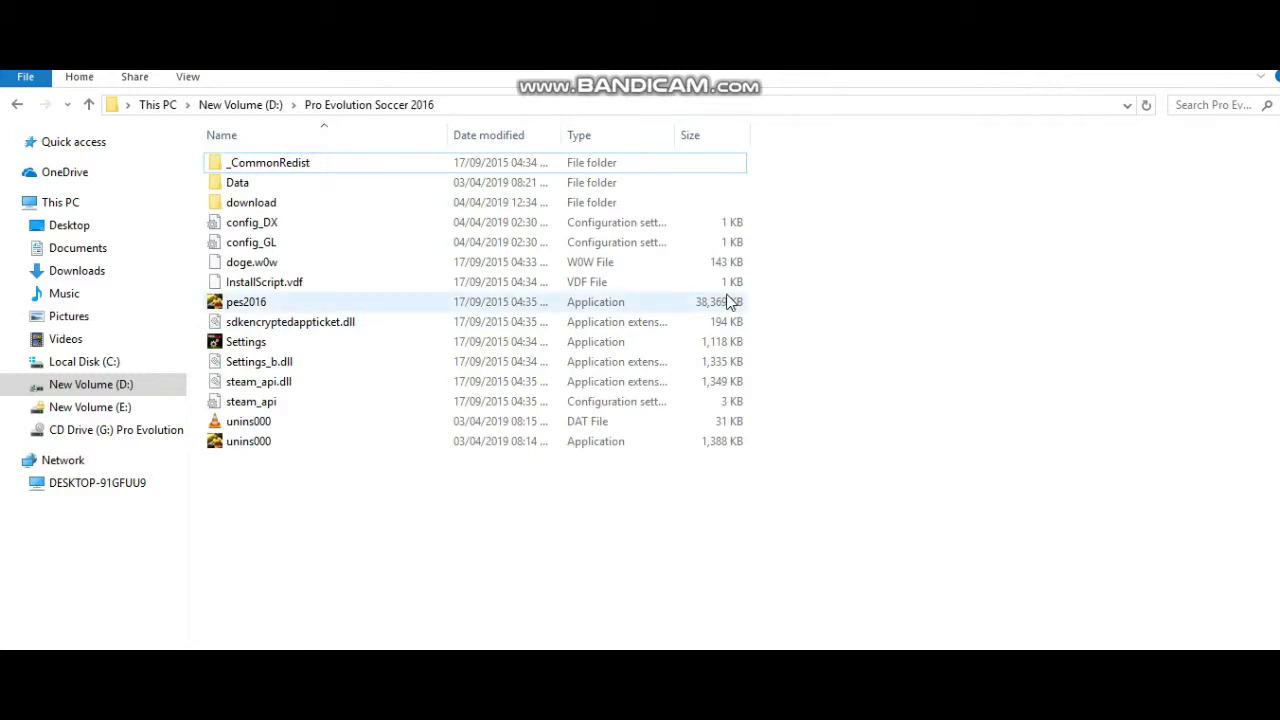
left_click(452, 306)
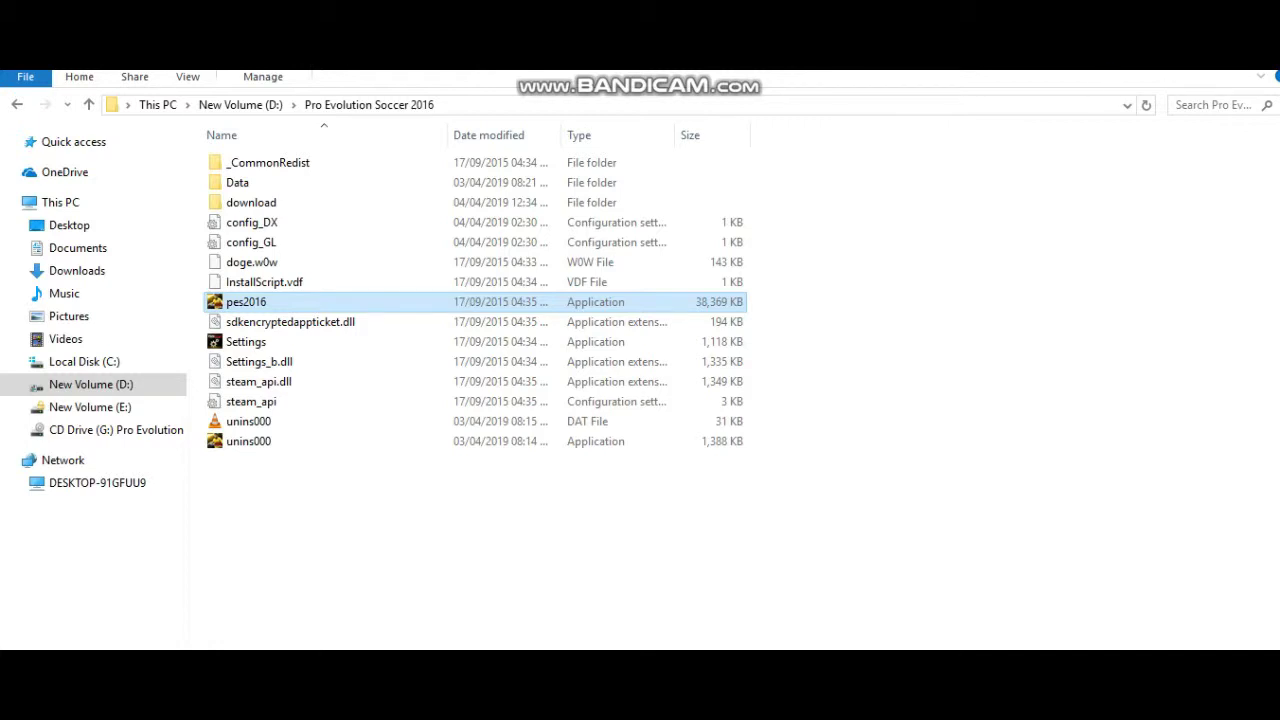
- Activate the screen recorder's highlighter drawing tool and set its colour to red
left_click(1277, 77)
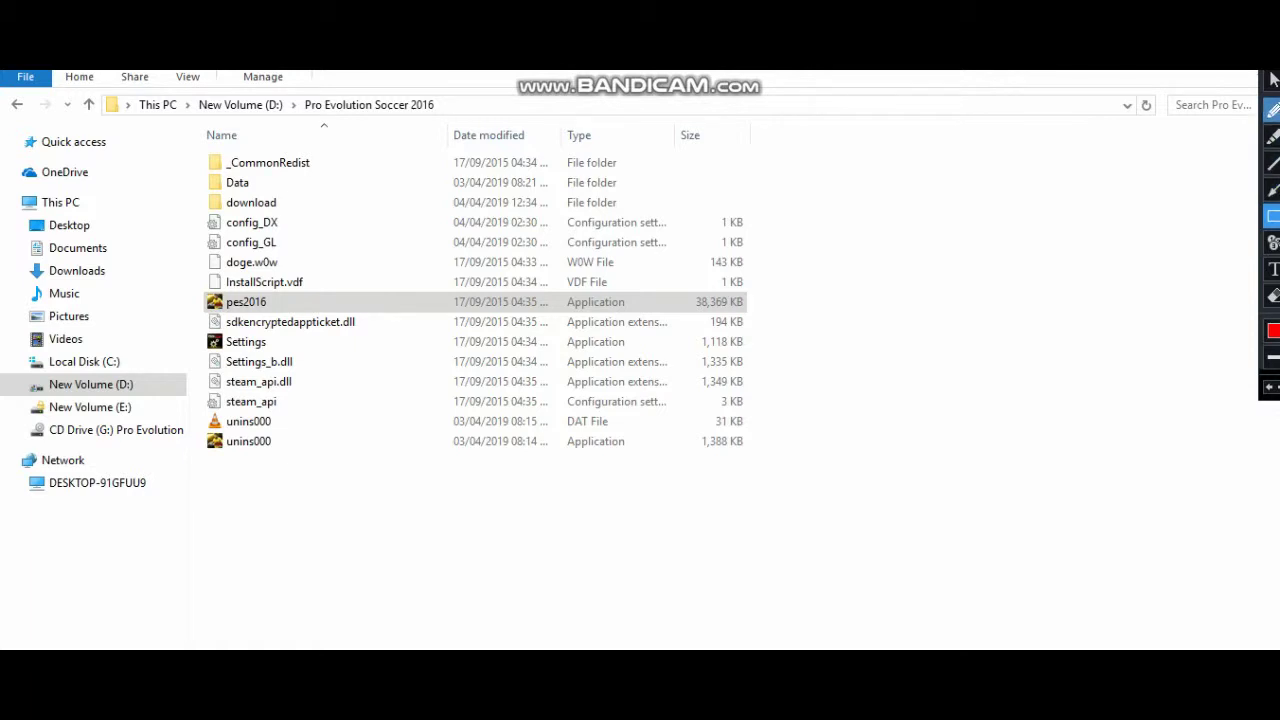
left_click(1275, 140)
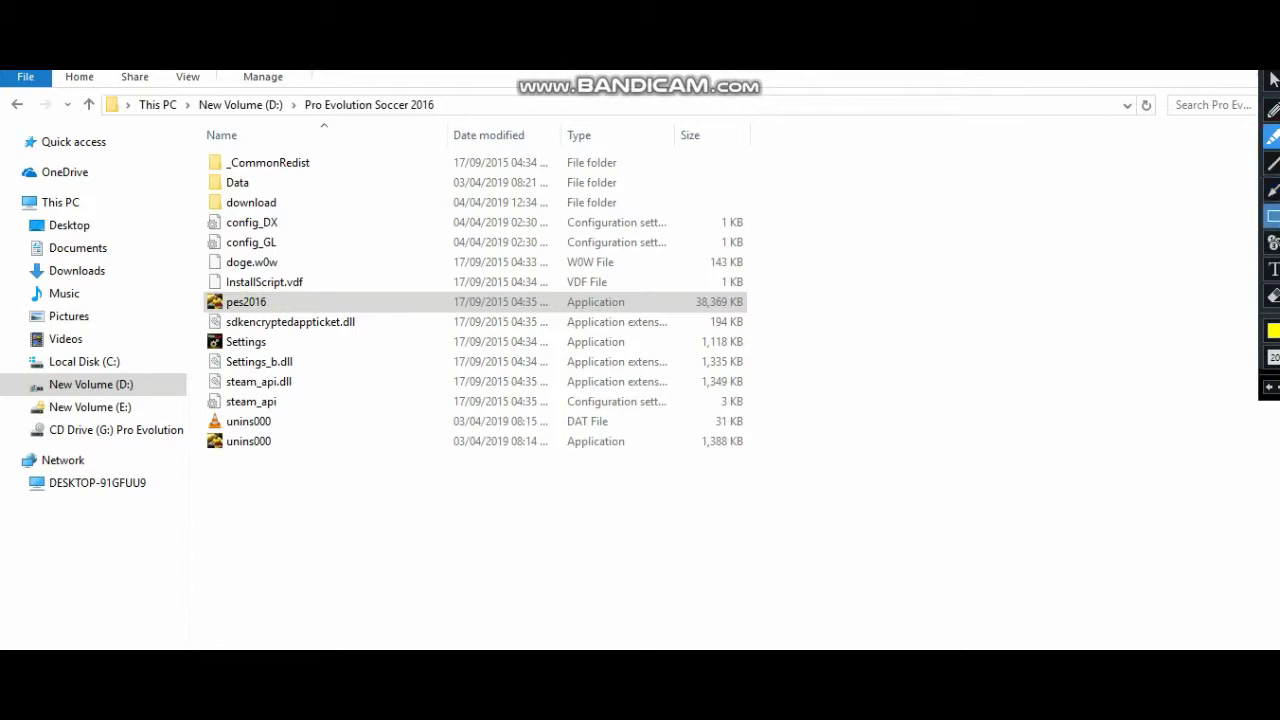
left_click(1273, 330)
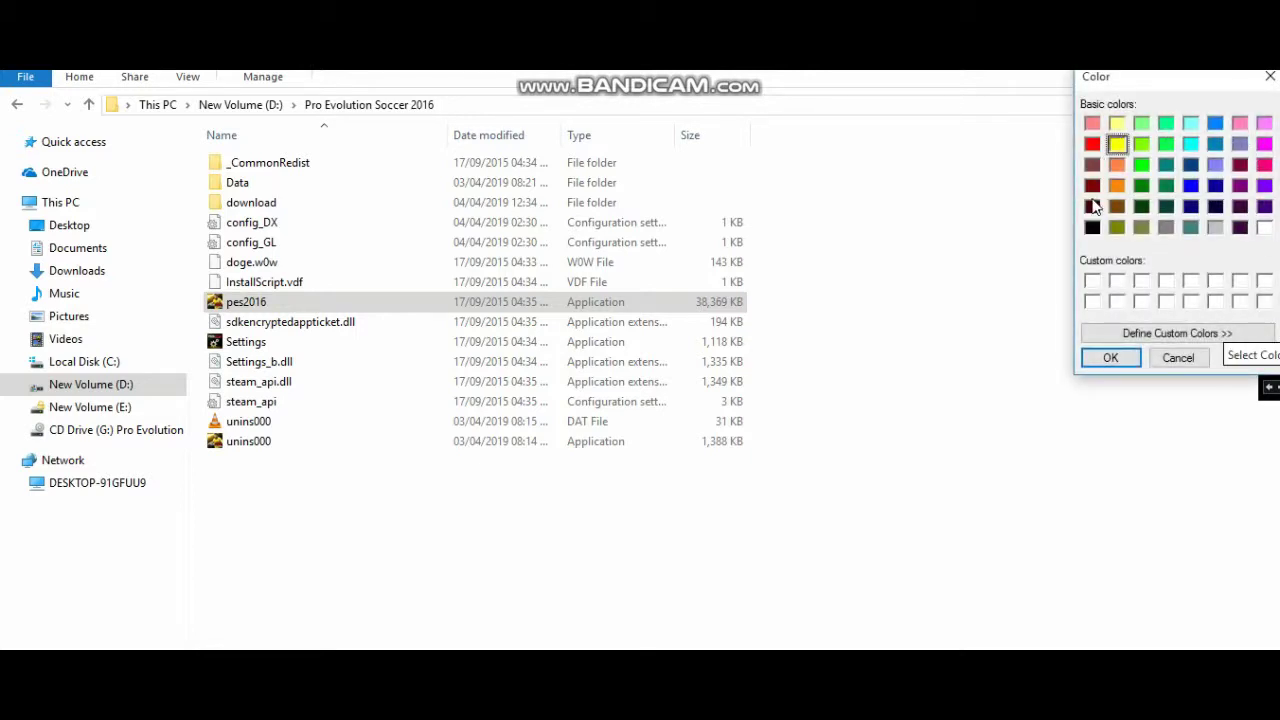
left_click(1092, 144)
left_click(1110, 357)
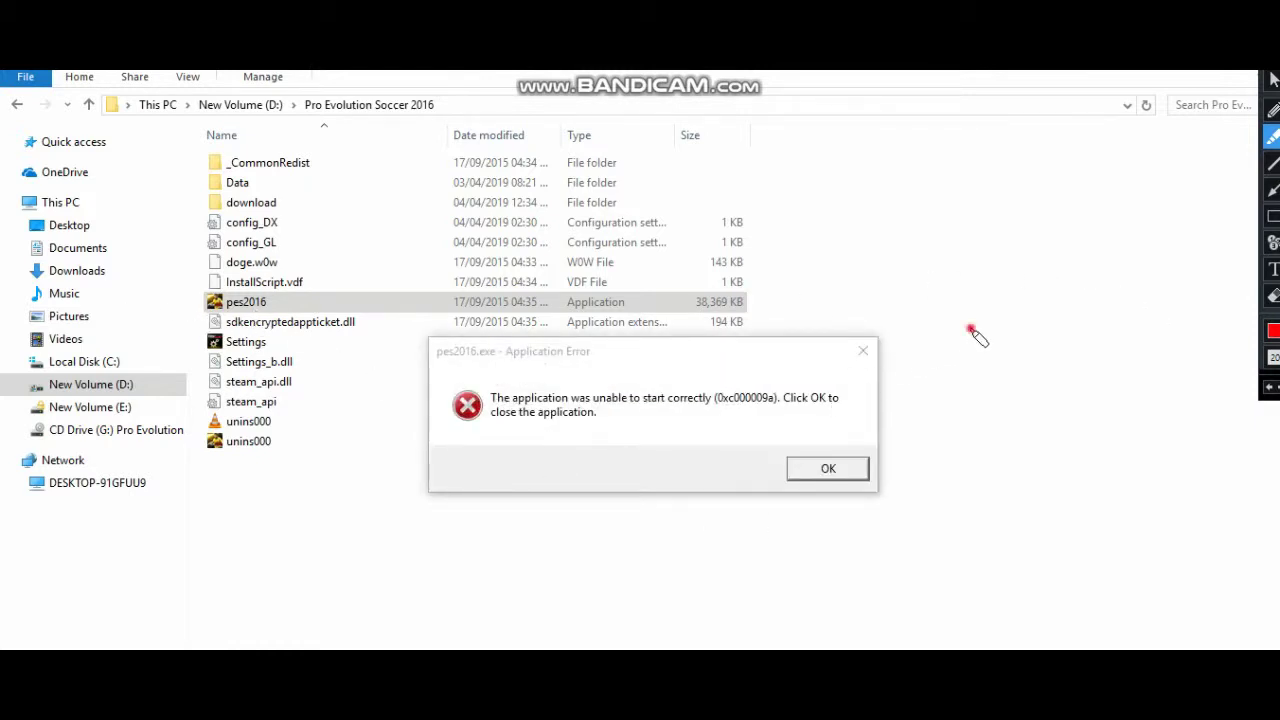
- Circle the pes2016.exe application error dialog with the highlighter and exit drawing mode to clear the marks
mouse_move(972, 332)
left_mouse_down()
mouse_move(700, 305)
mouse_move(318, 421)
mouse_move(836, 559)
mouse_move(1000, 322)
mouse_move(962, 340)
left_mouse_up()
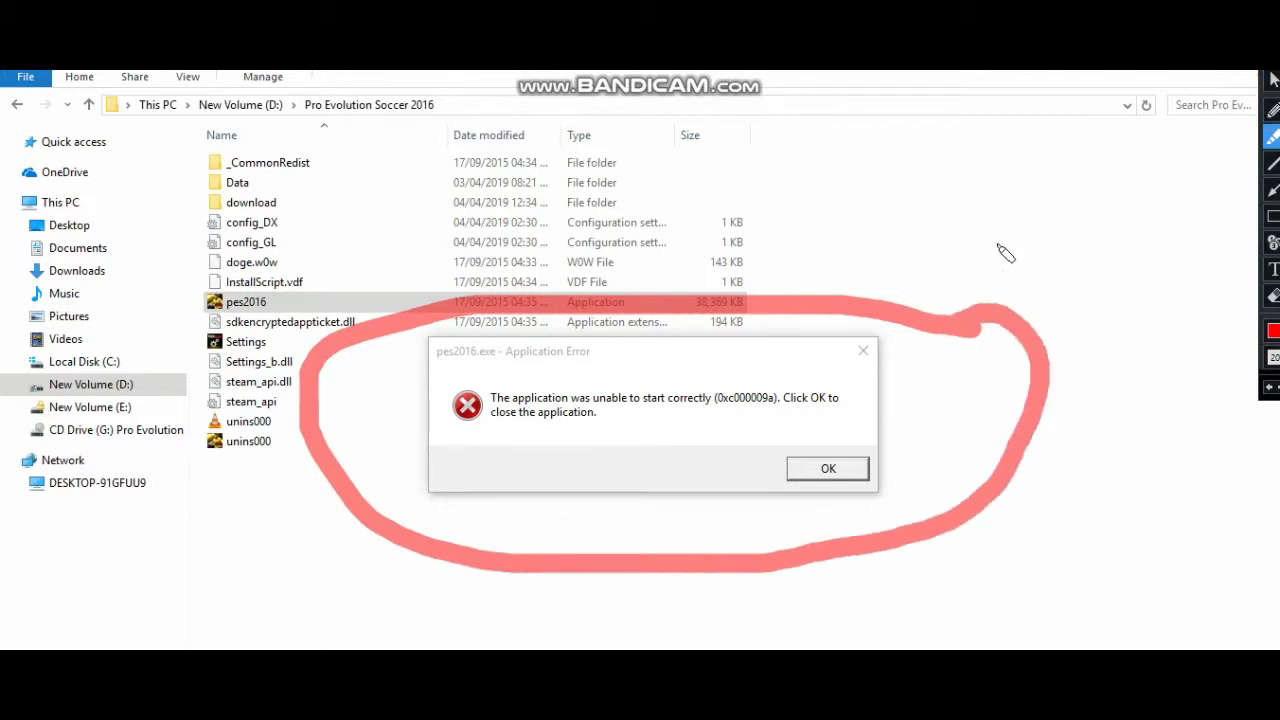
mouse_move(985, 258)
left_mouse_down()
mouse_move(780, 290)
mouse_move(420, 310)
left_mouse_up()
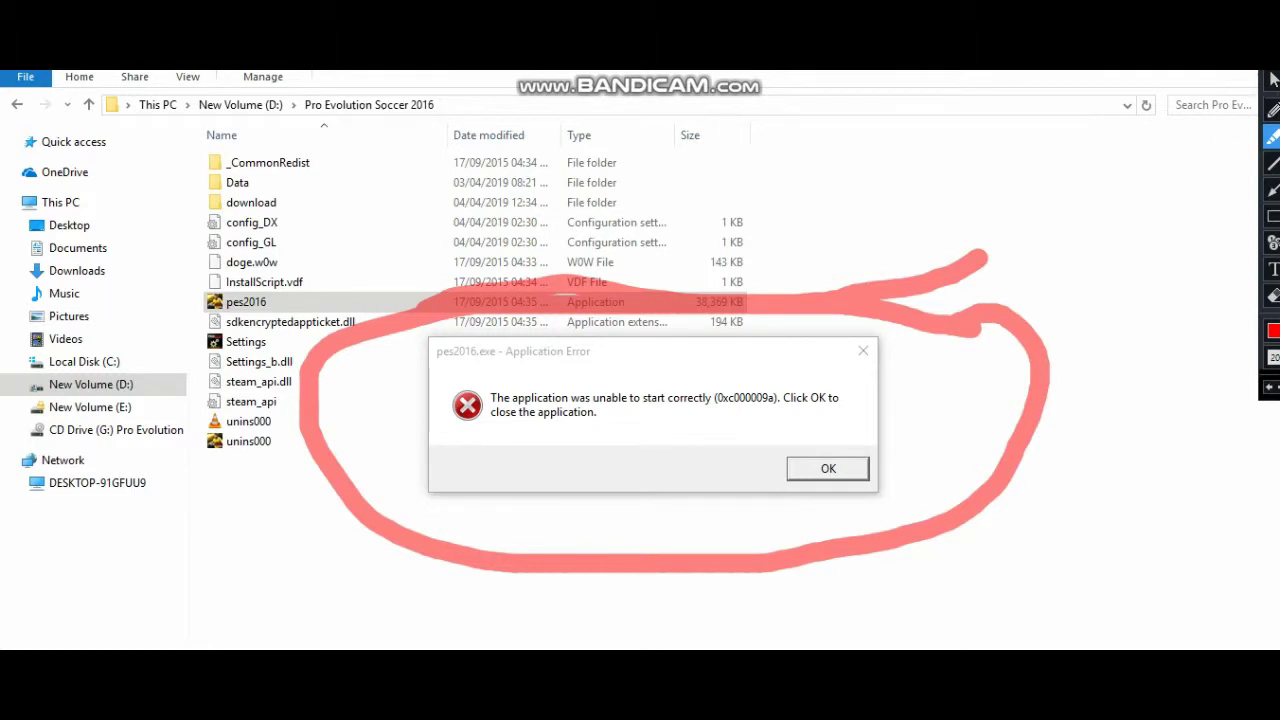
key("Escape")
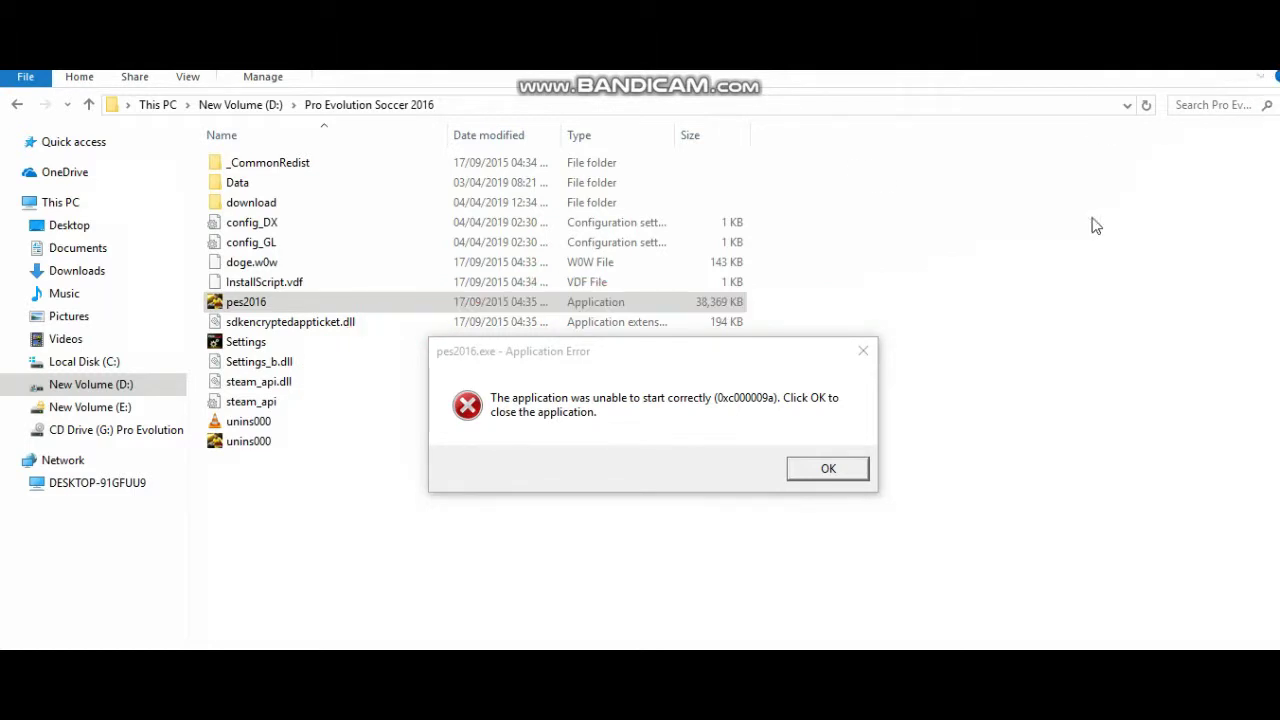
- Dismiss the pes2016.exe application error and switch to McAfee AntiVirus, moving its window higher on the screen
left_click(828, 468)
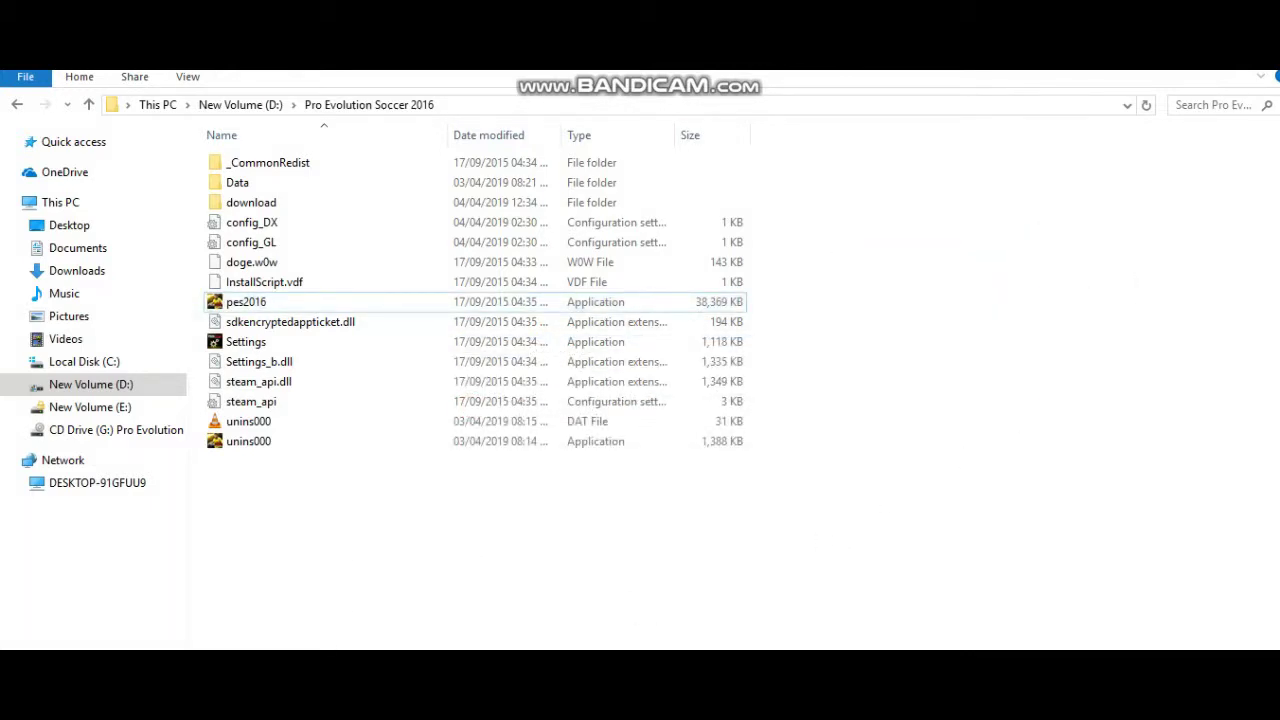
mouse_move(252, 665)
left_click(313, 608)
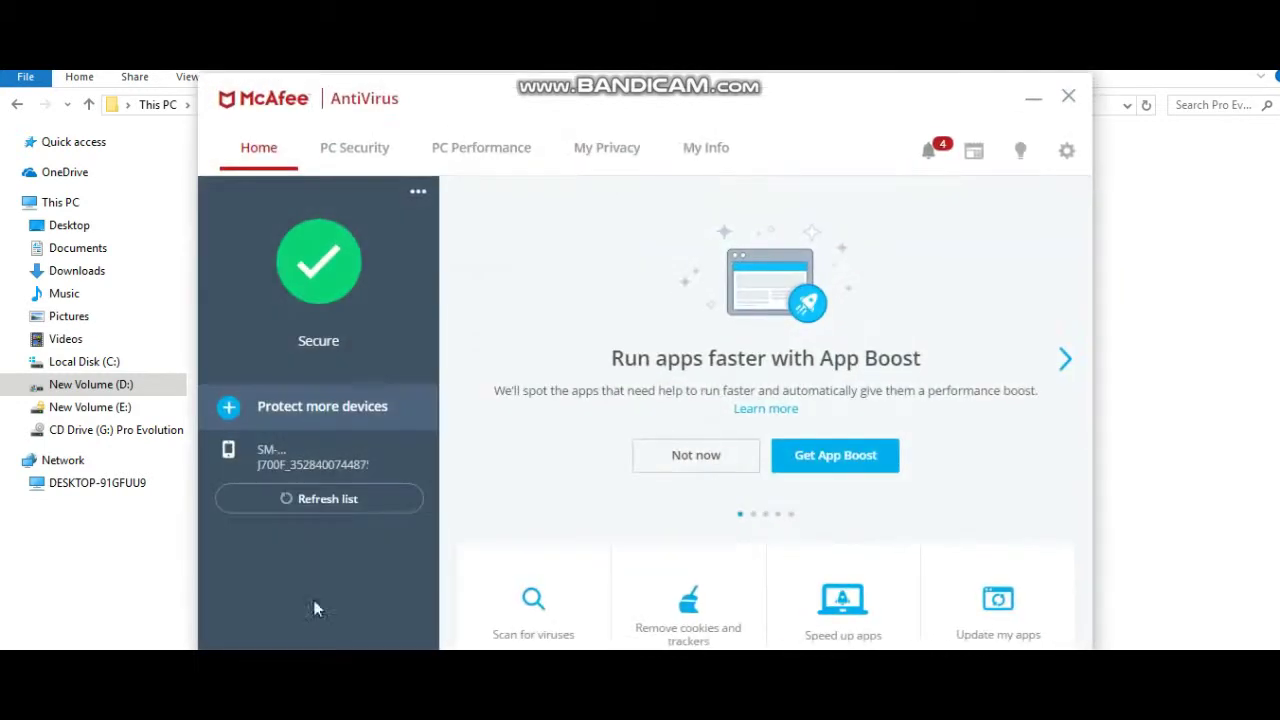
left_click_drag(757, 93, 736, 58)
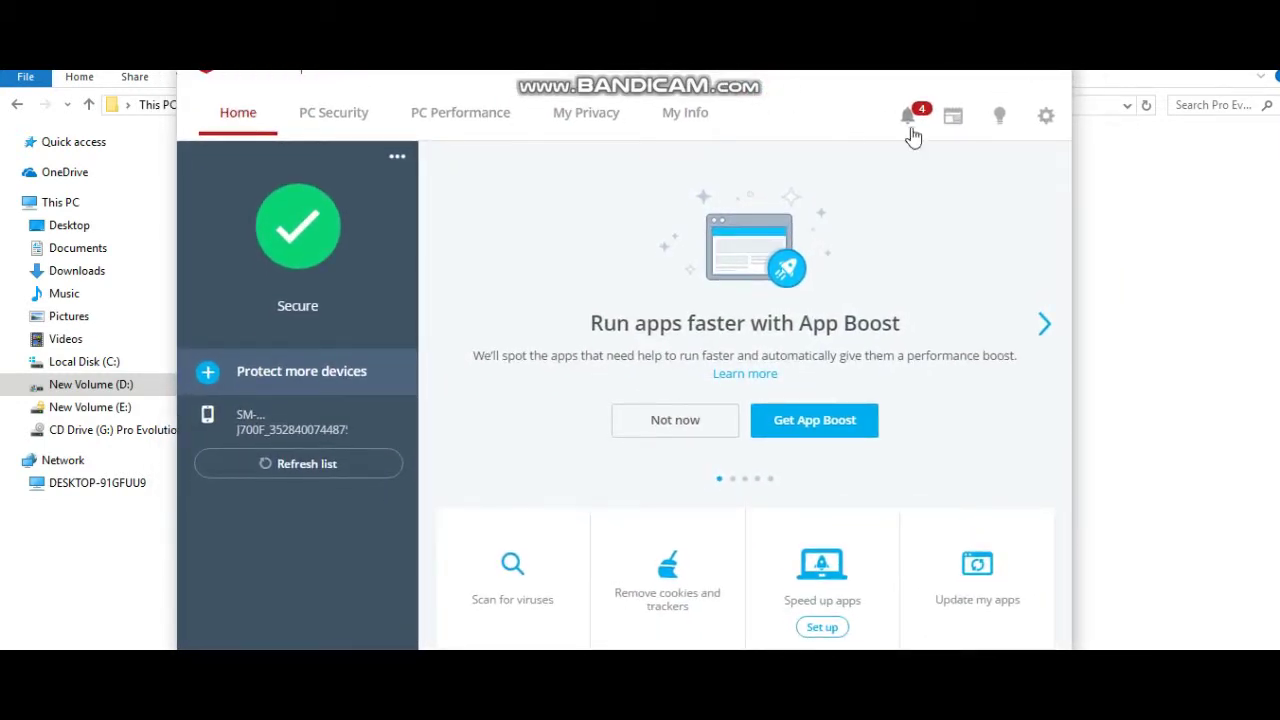
- Open the Quarantined Items settings and expand the list of quarantined items
left_click(1047, 117)
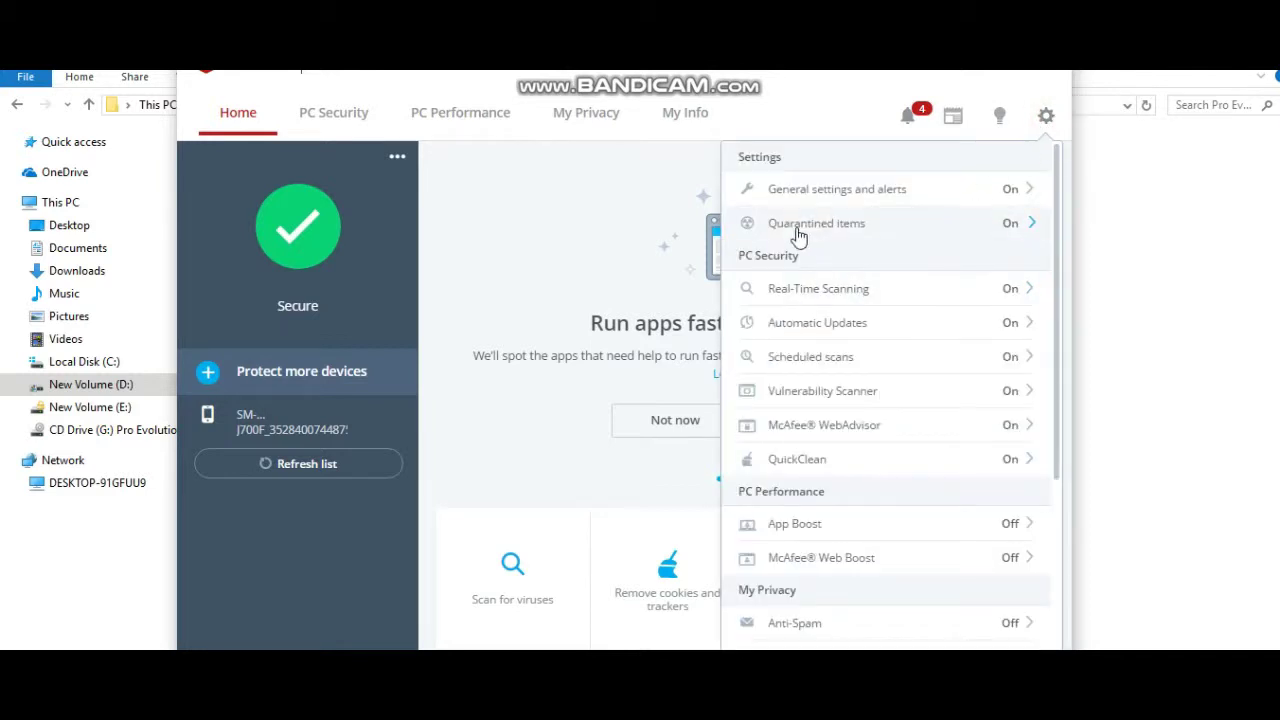
left_click(928, 234)
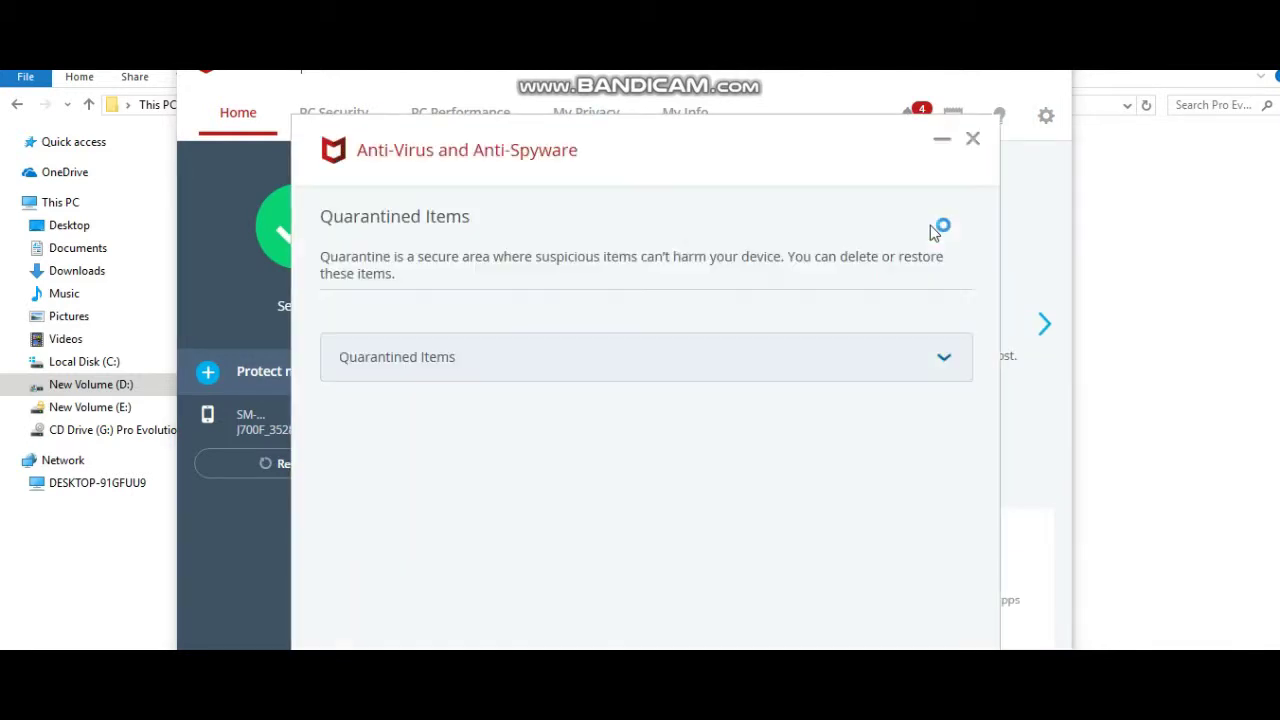
left_click(677, 360)
left_click(950, 360)
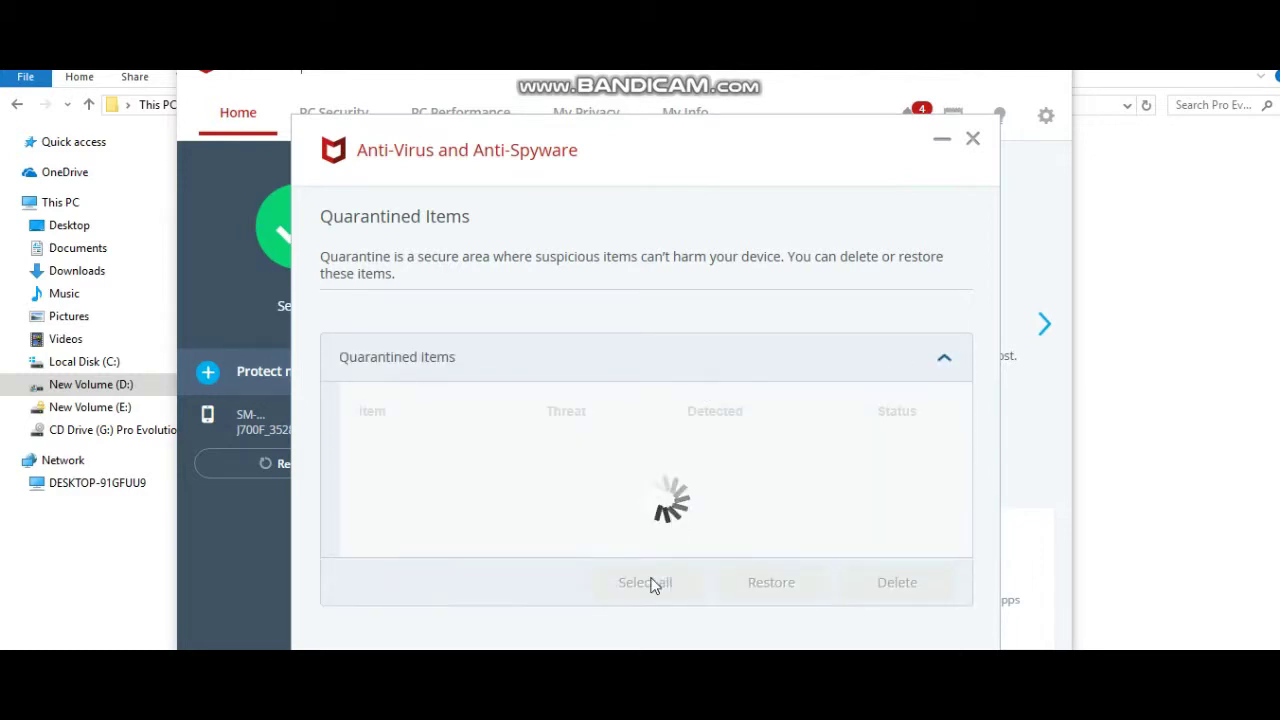
left_click_drag(630, 132, 633, 92)
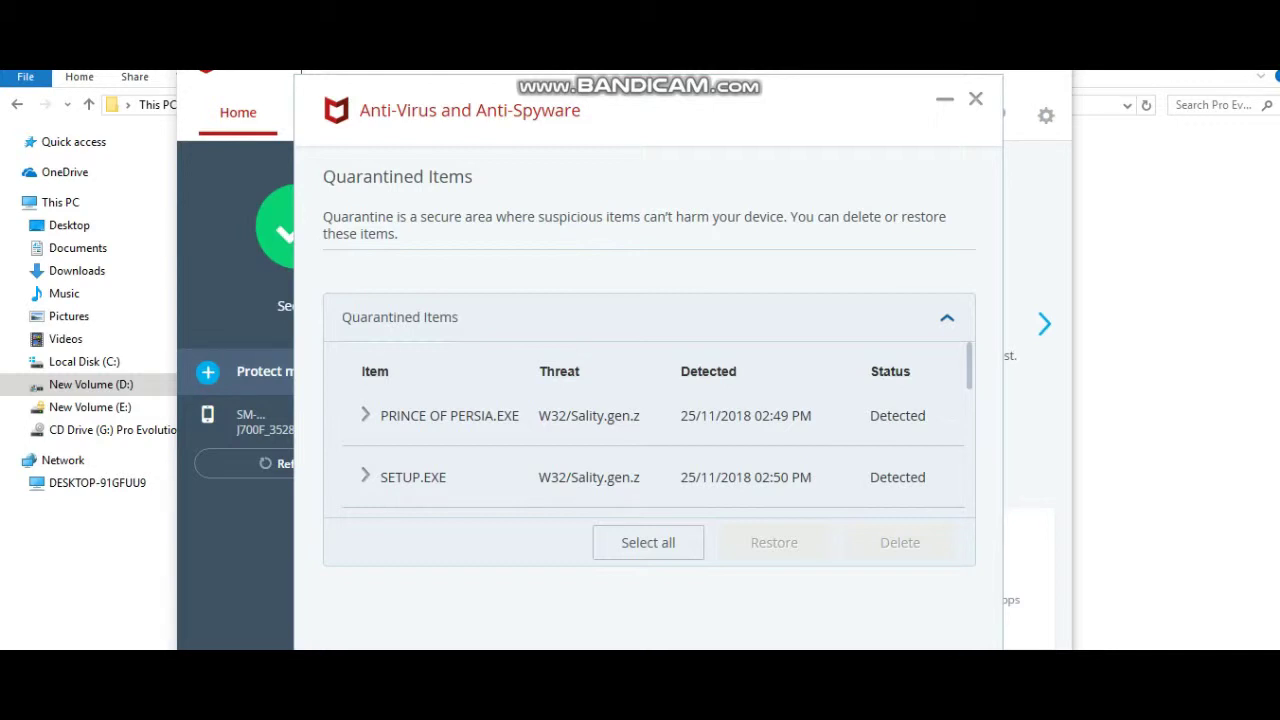
- Select all quarantined items and restore them, agreeing to overwrite every existing file such as steam_api.dll in Pro Evolution Soccer 2016
left_click_drag(974, 377, 954, 360)
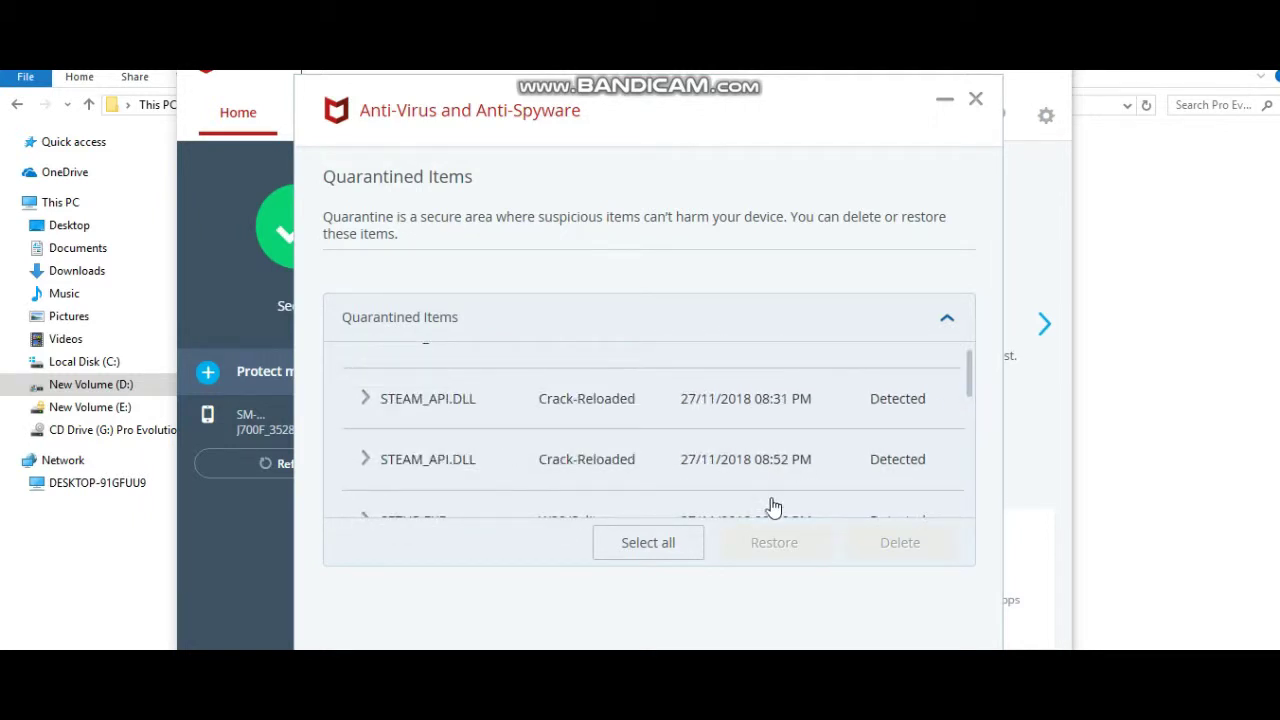
left_click(674, 543)
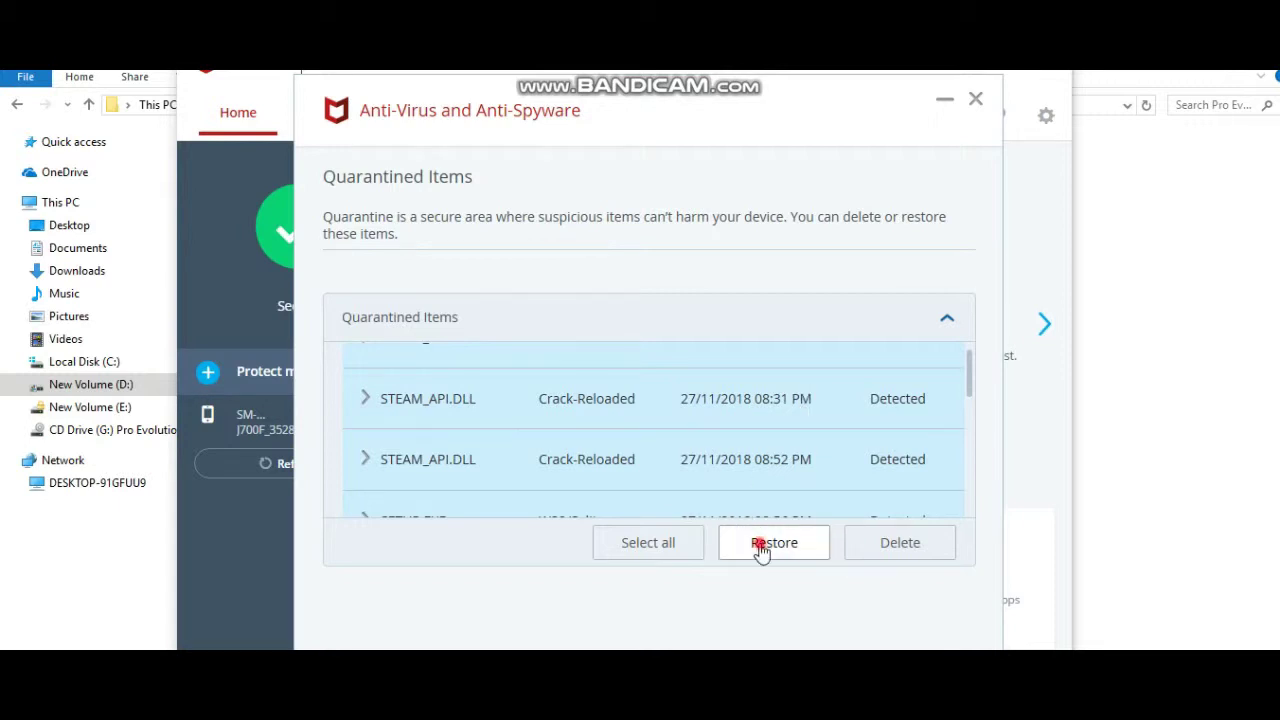
left_click(760, 547)
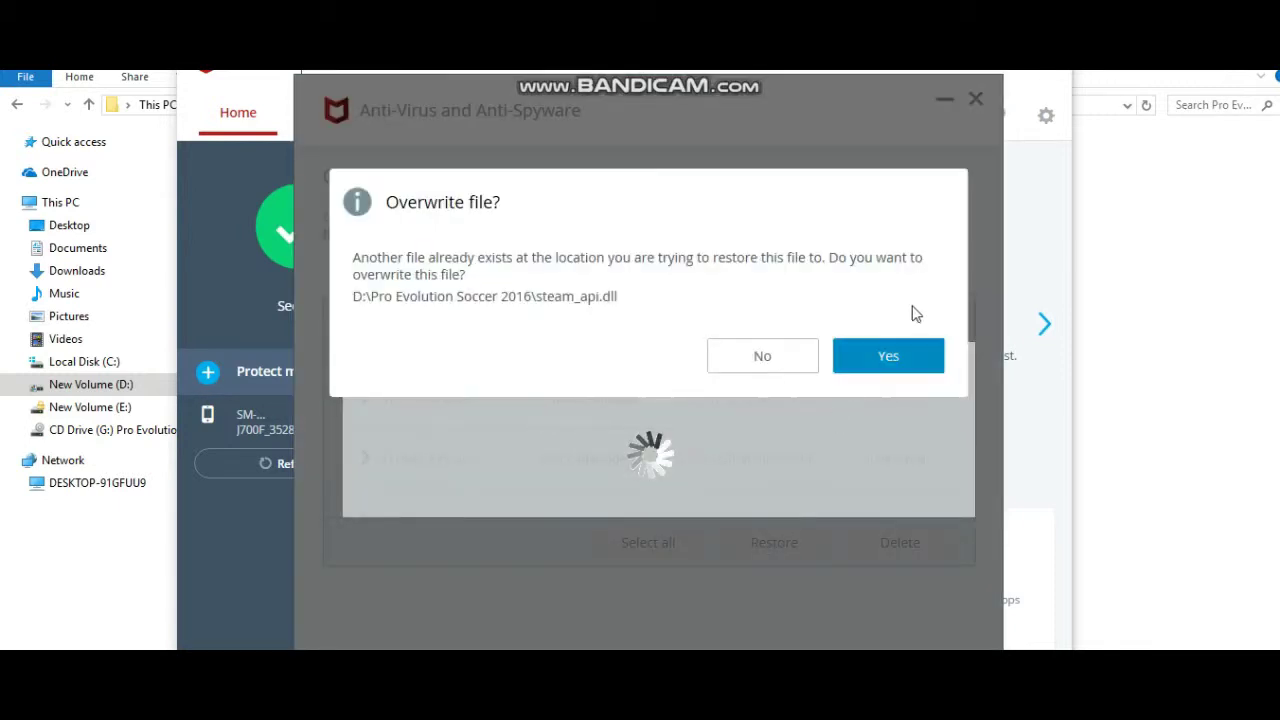
left_click(871, 350)
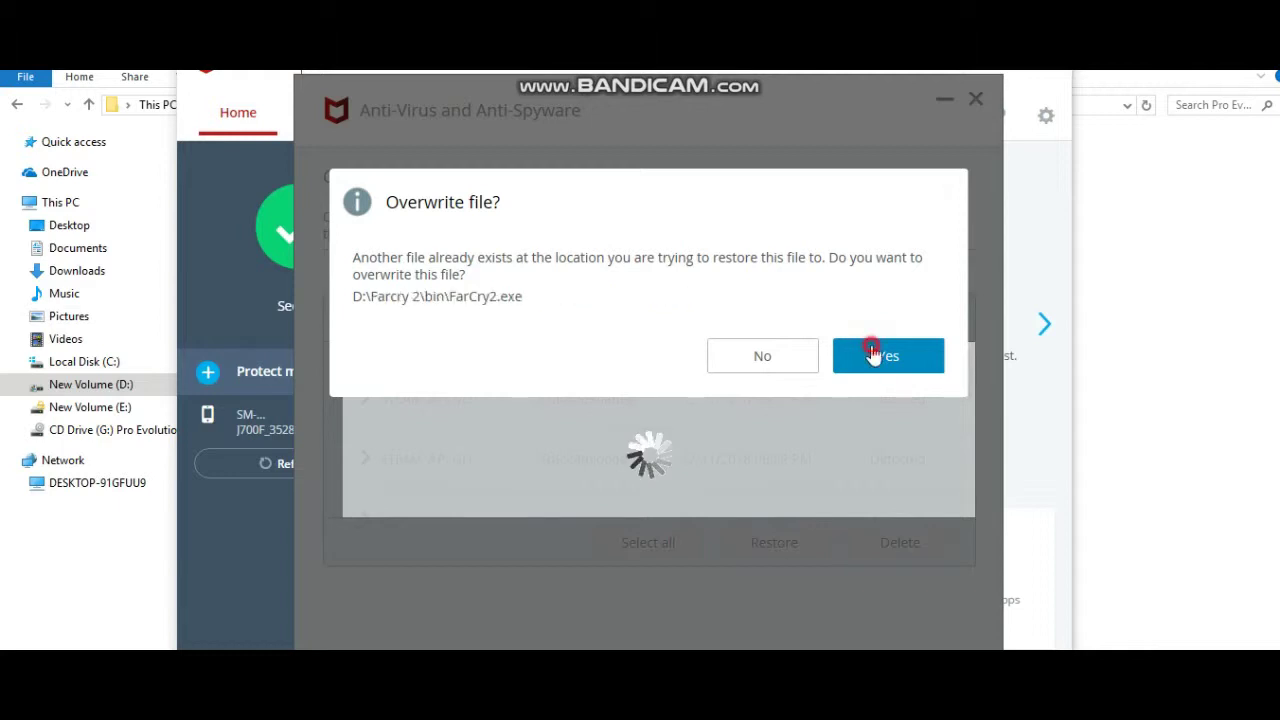
left_click(871, 352)
left_click(871, 350)
left_click(877, 377)
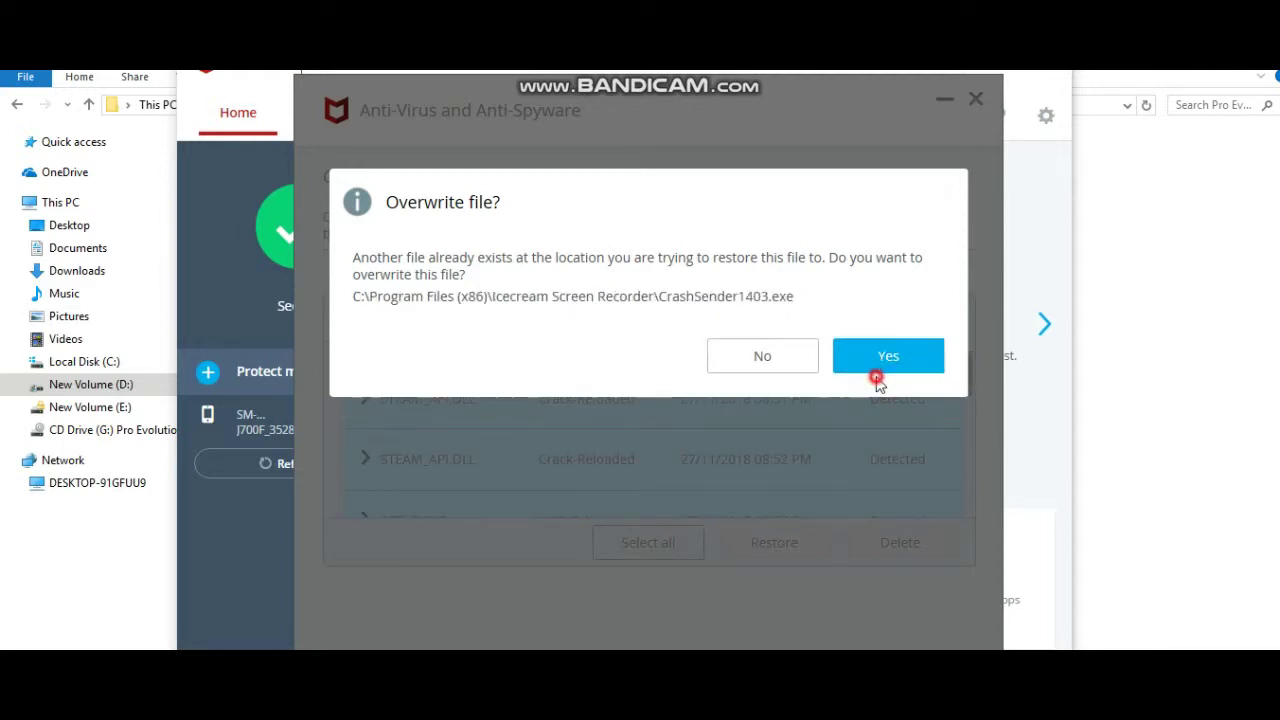
left_click(884, 368)
left_click(884, 368)
left_click(884, 368)
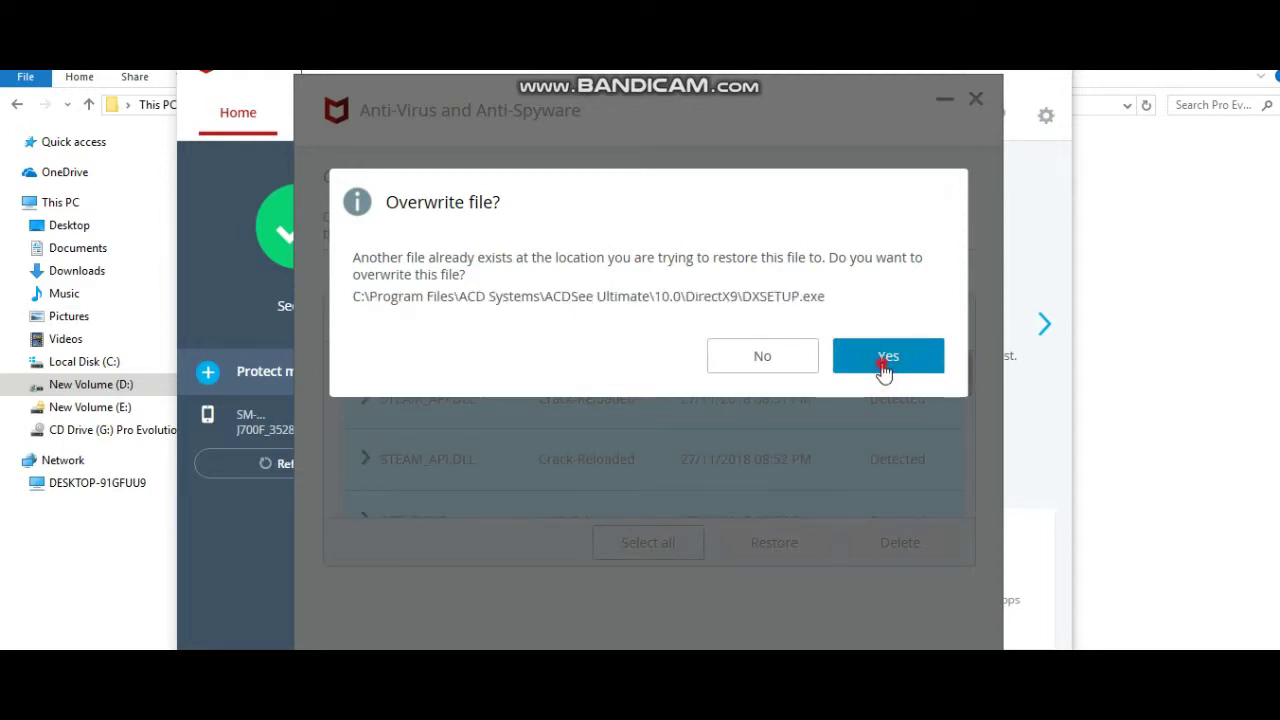
left_click(884, 368)
left_click(884, 368)
left_click(884, 368)
left_click(884, 368)
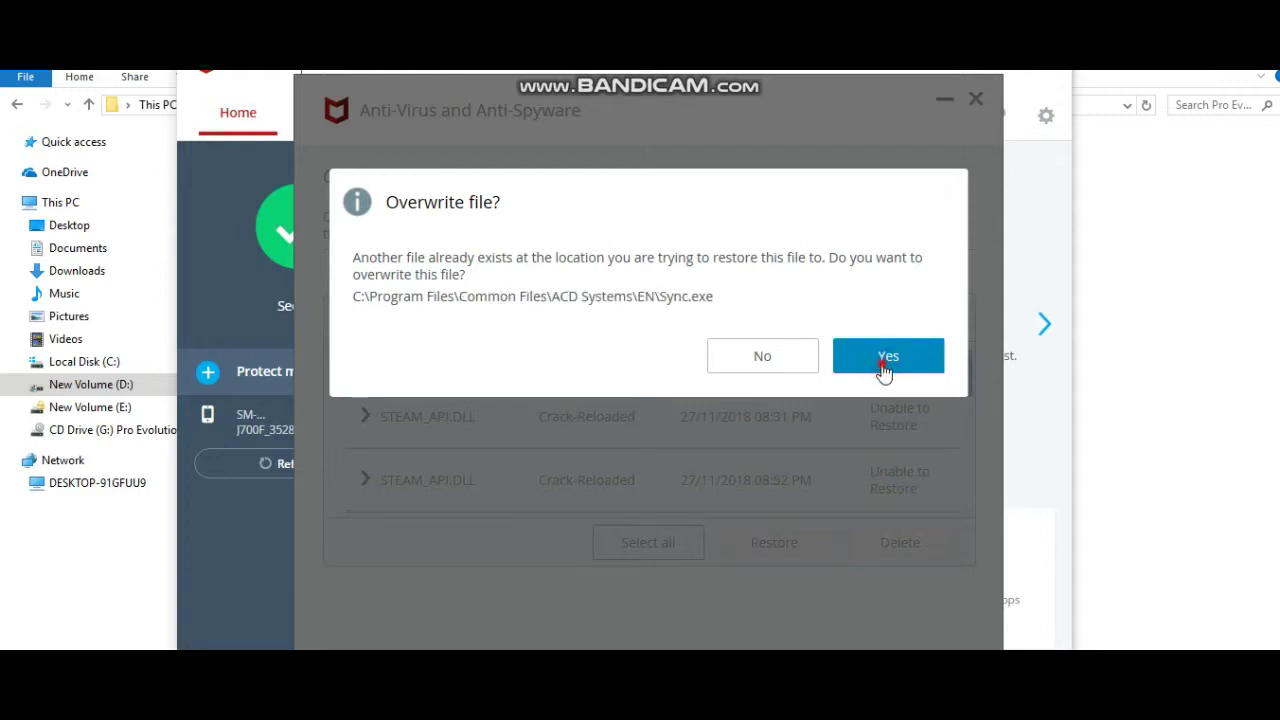
left_click(884, 368)
left_click(884, 368)
left_click(884, 368)
left_click(884, 368)
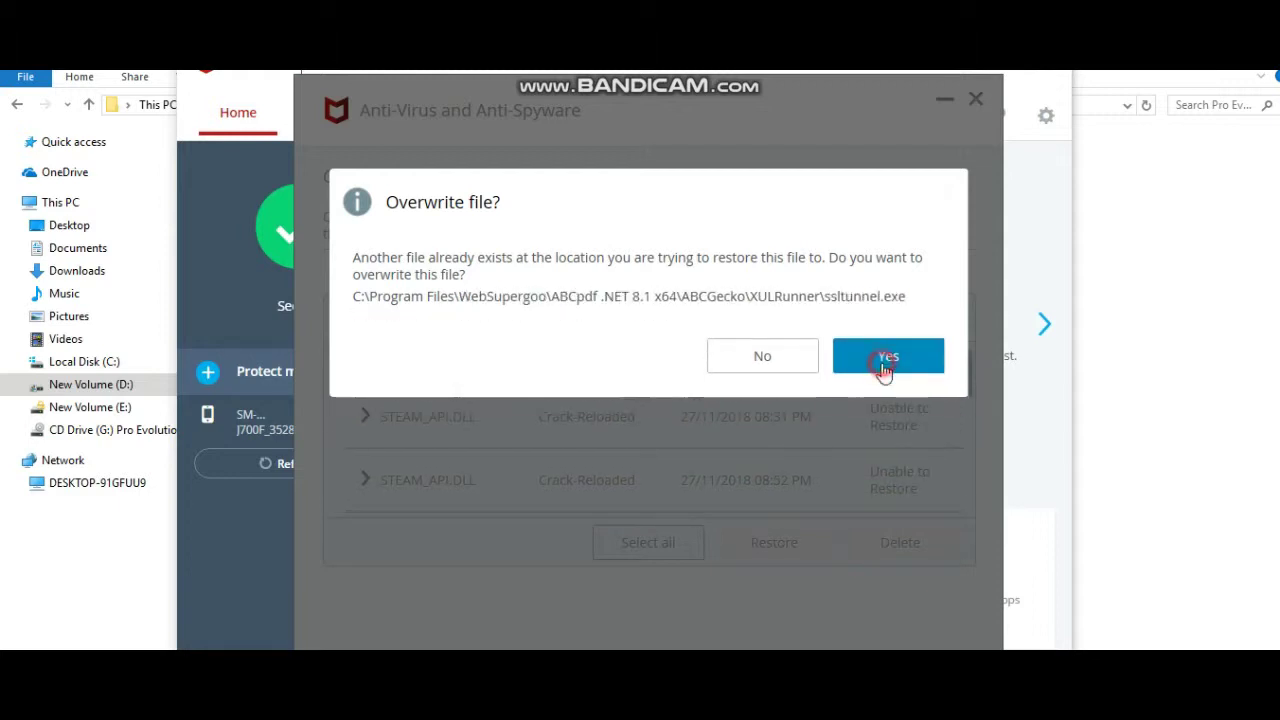
left_click(884, 368)
left_click(884, 368)
left_click(884, 368)
left_click(884, 368)
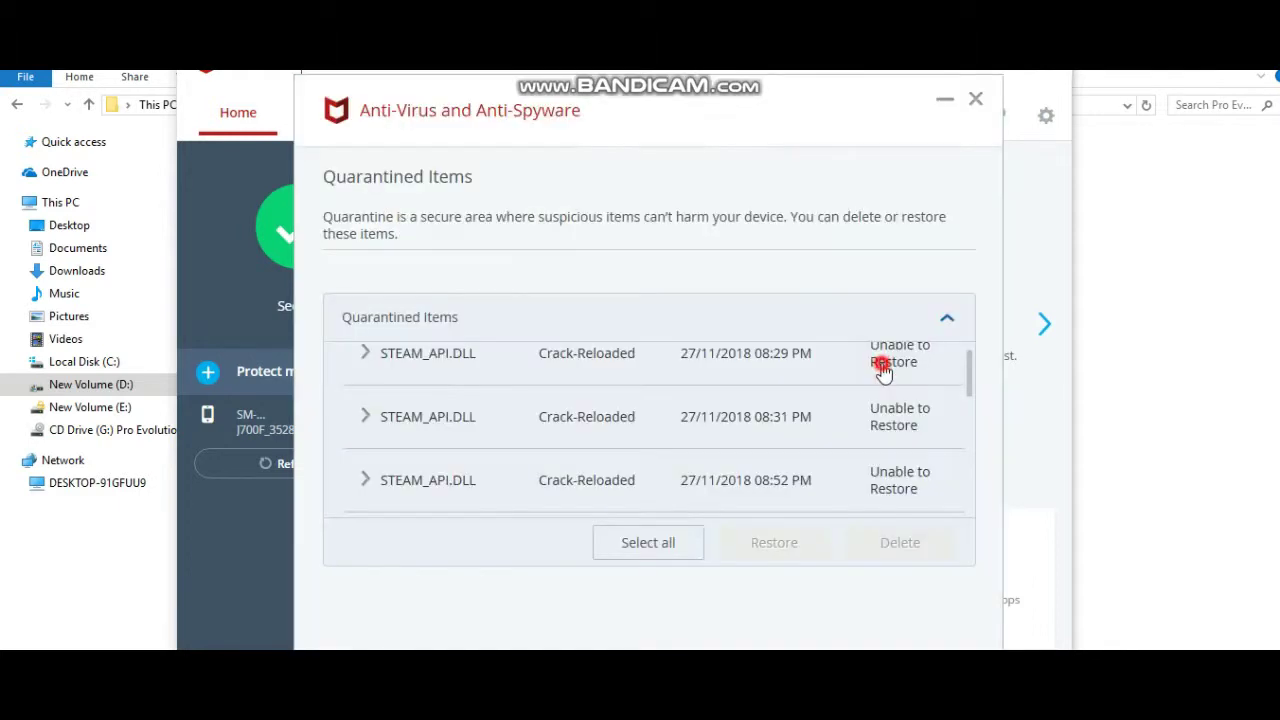
- Select all the quarantined items again and start restoring them
scroll(962, 386, "down", 10)
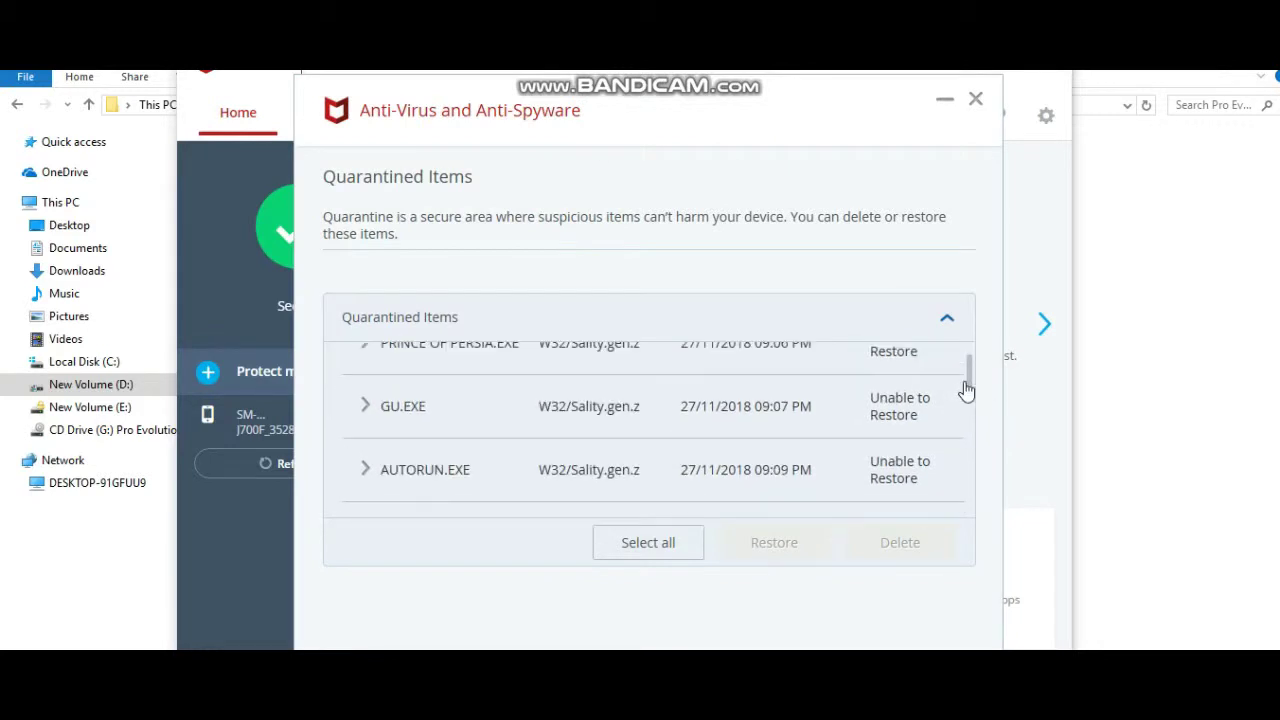
scroll(962, 386, "down", 10)
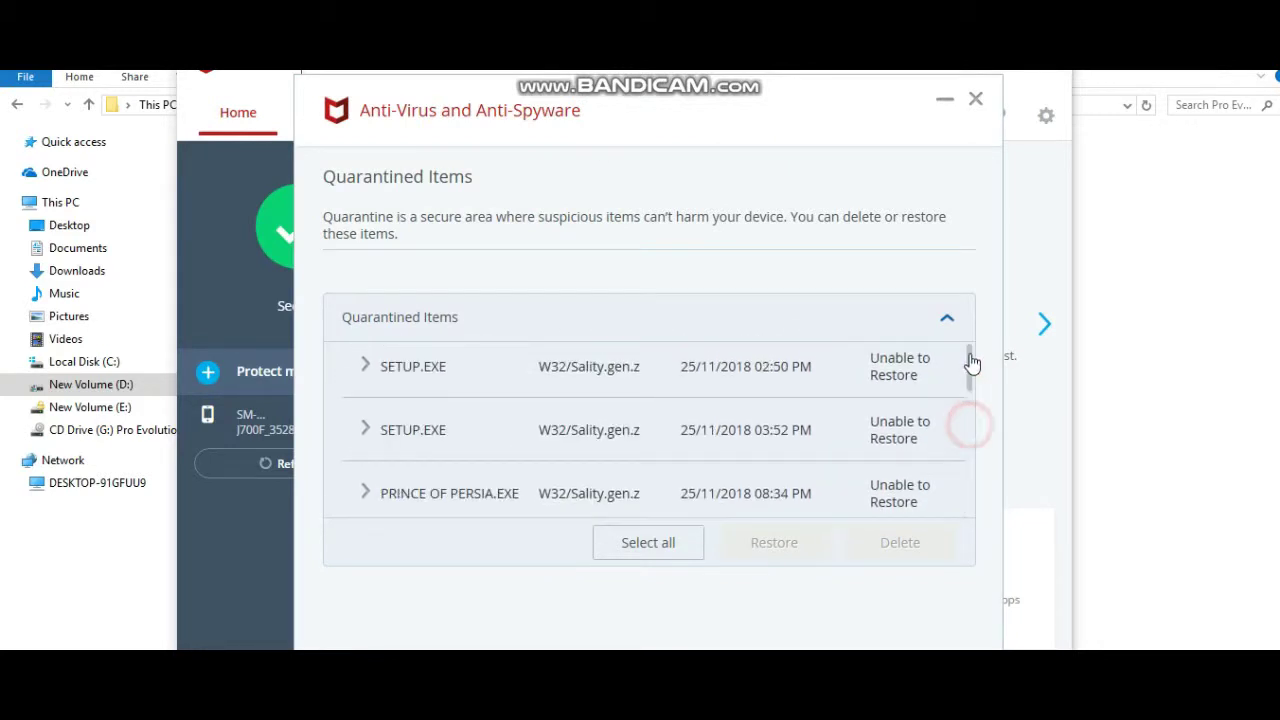
scroll(976, 500, "down", 10)
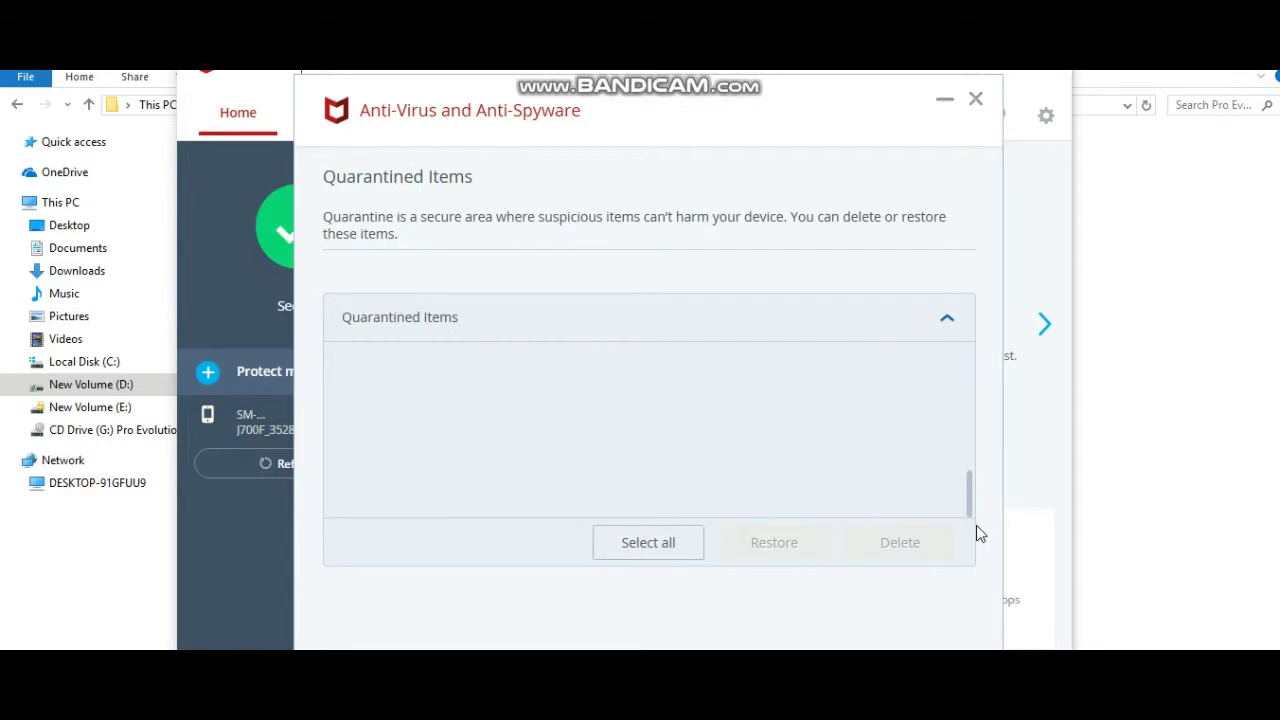
scroll(983, 510, "down", 5)
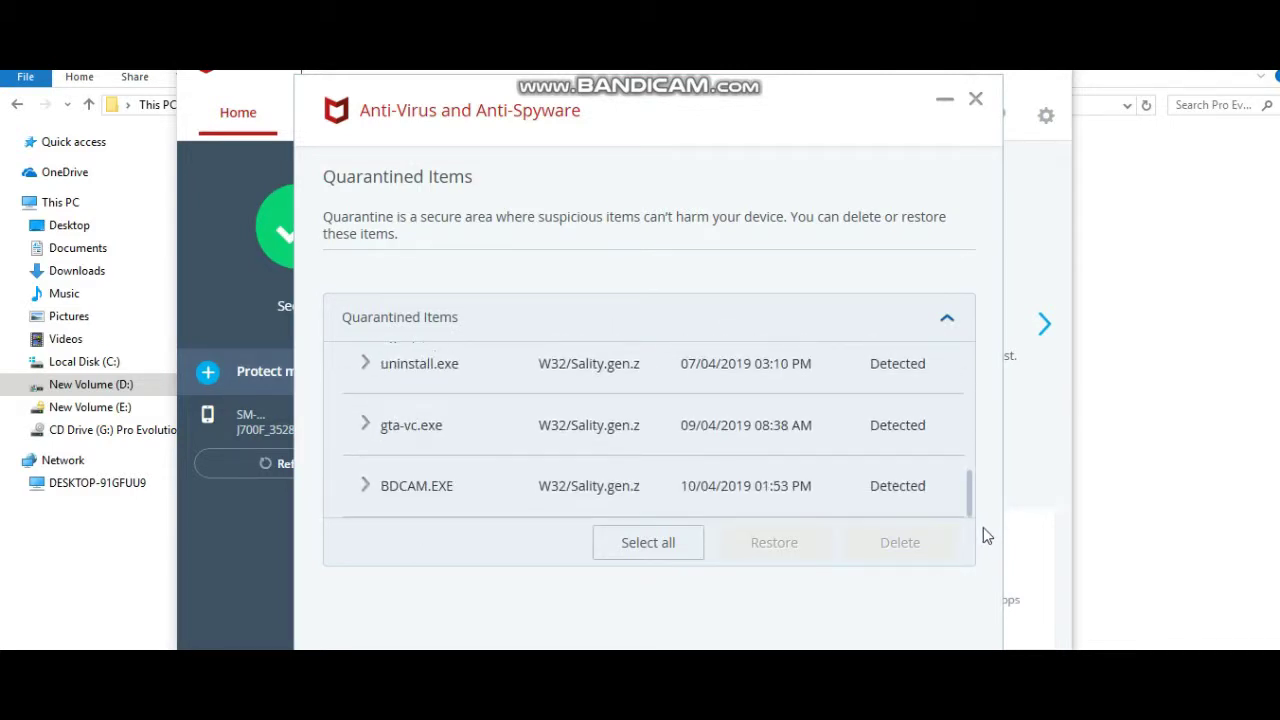
scroll(982, 466, "up", 20)
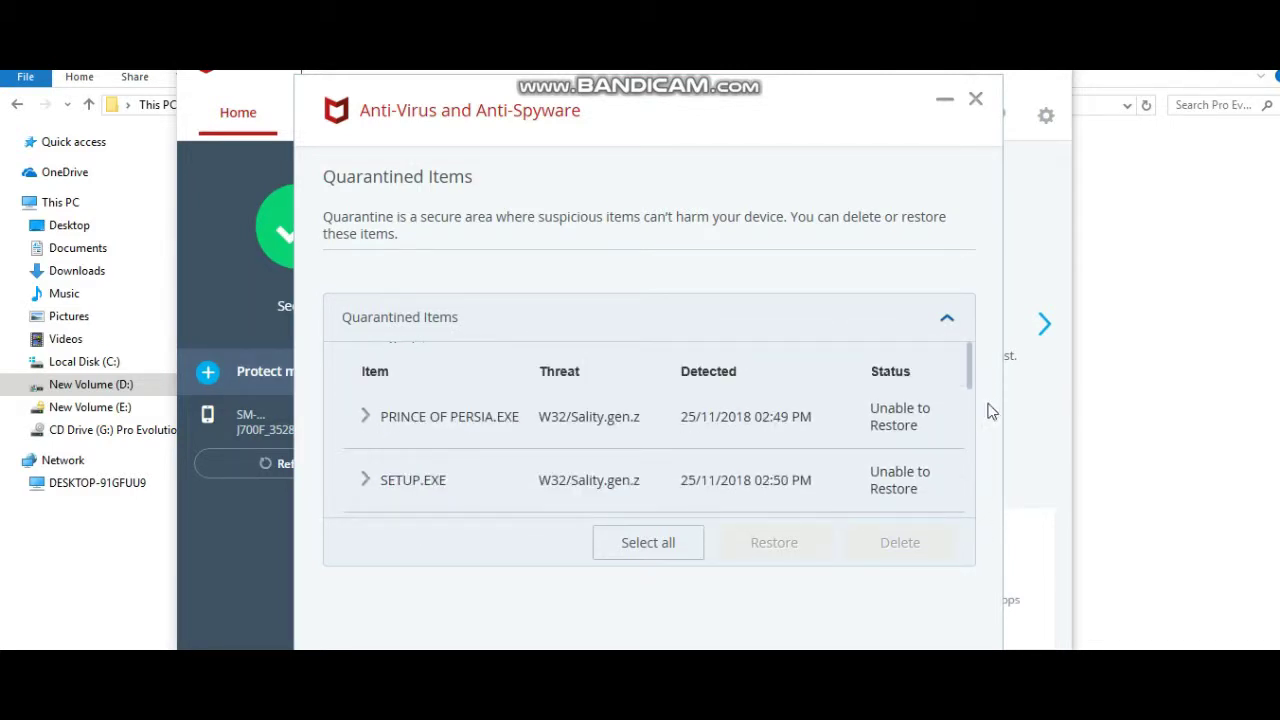
scroll(988, 405, "down", 20)
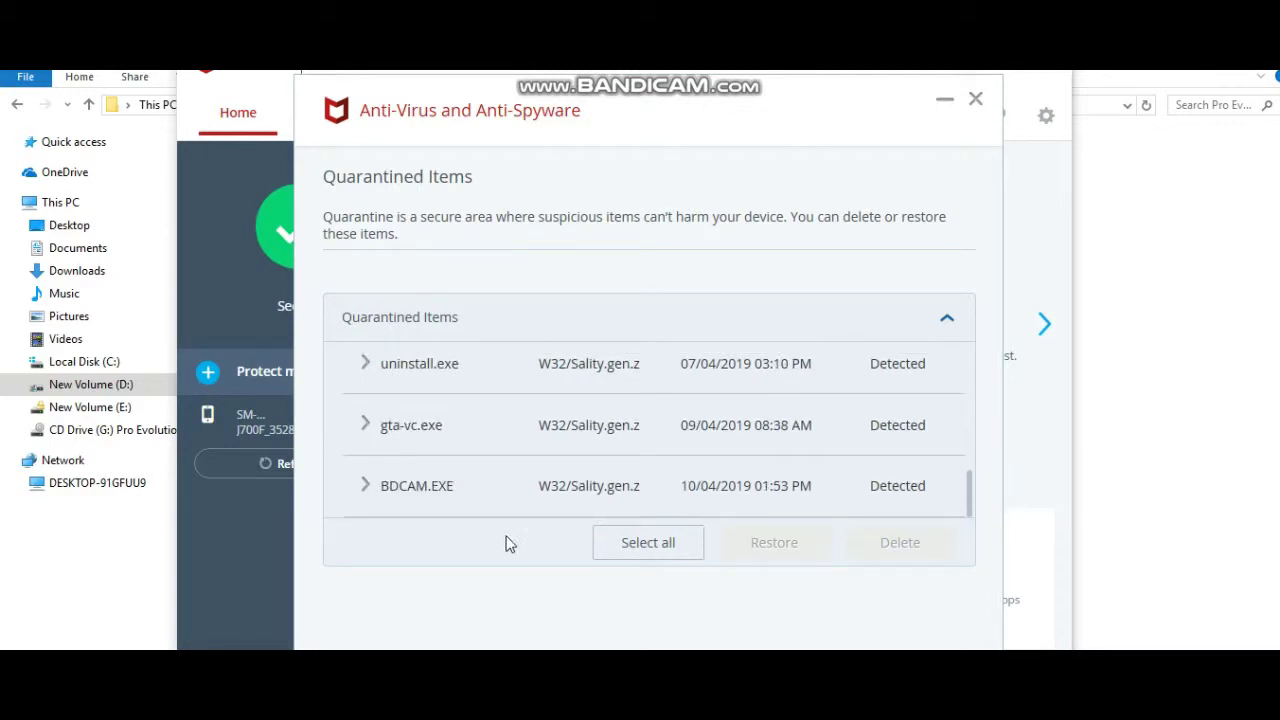
left_click(648, 545)
left_click(757, 540)
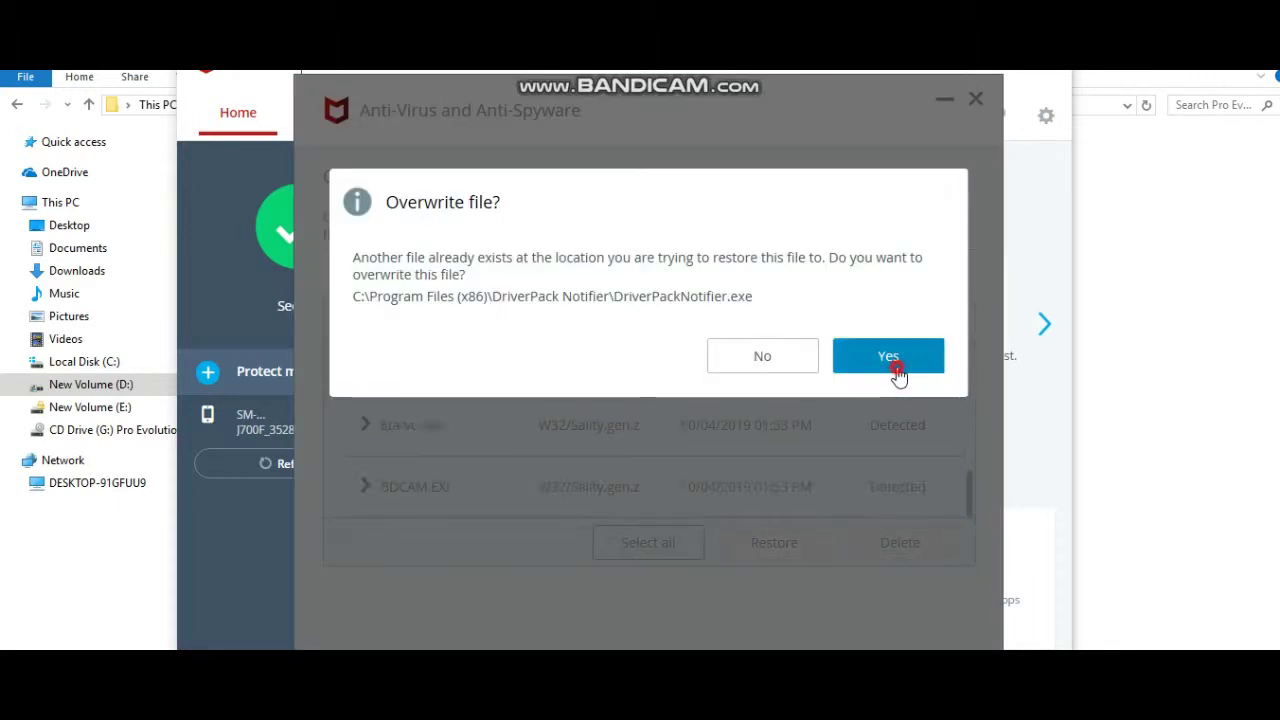
- Agree to overwrite the existing files, such as DriverPackNotifier.exe, recorder.exe and seg_service.exe, but decline overwriting CreateRtkToastLnk.exe
left_click(894, 368)
left_click(897, 367)
left_click(897, 367)
left_click(886, 366)
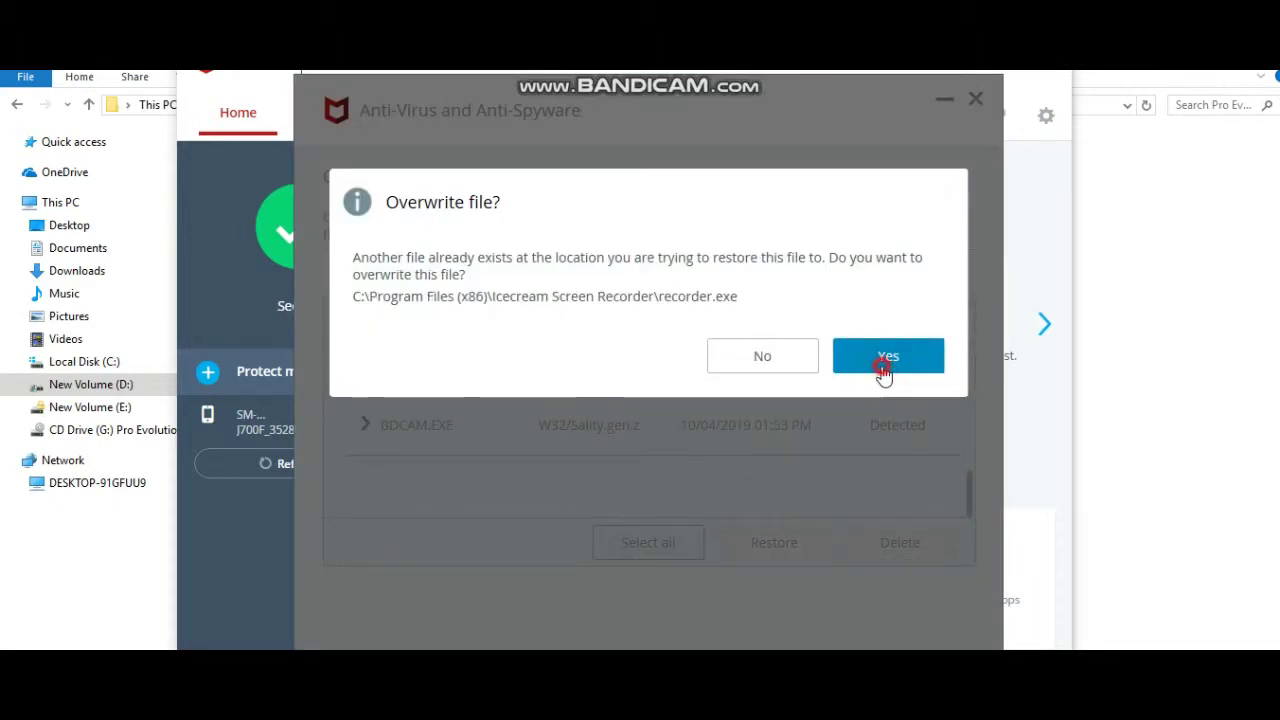
left_click(886, 366)
left_click(885, 366)
left_click(884, 368)
left_click(884, 368)
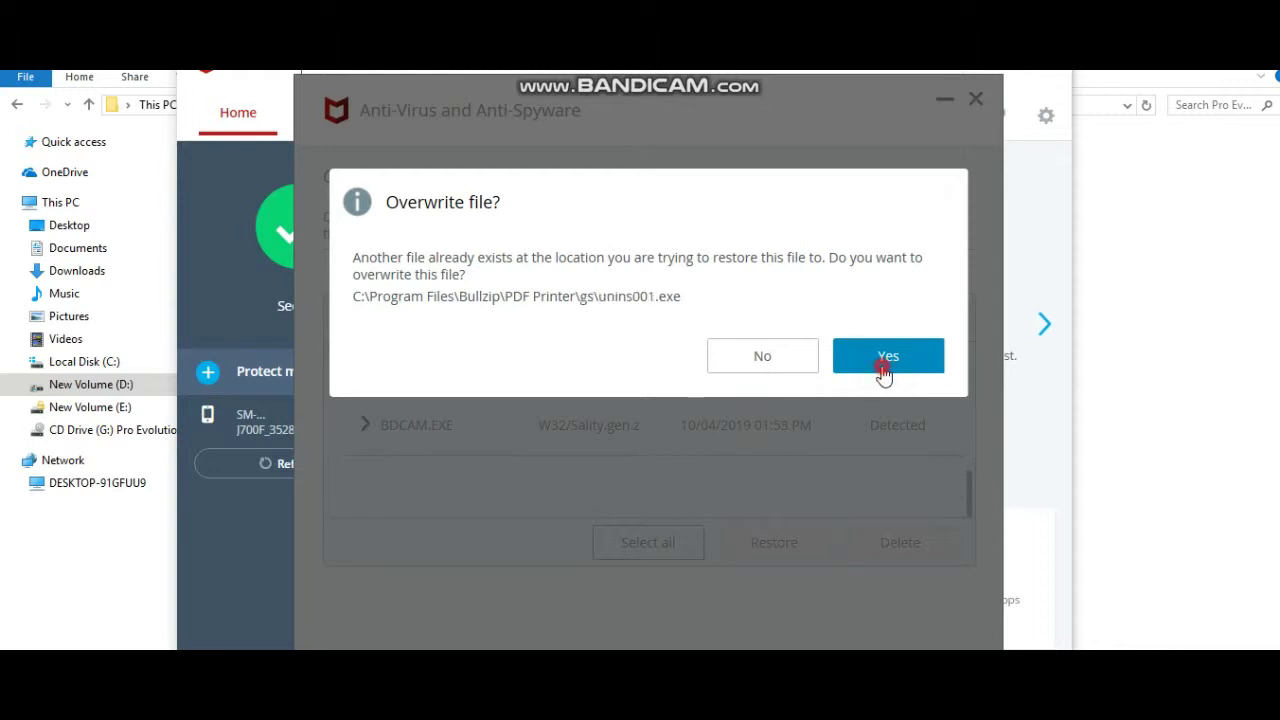
left_click(884, 368)
left_click(885, 368)
left_click(884, 368)
left_click(882, 366)
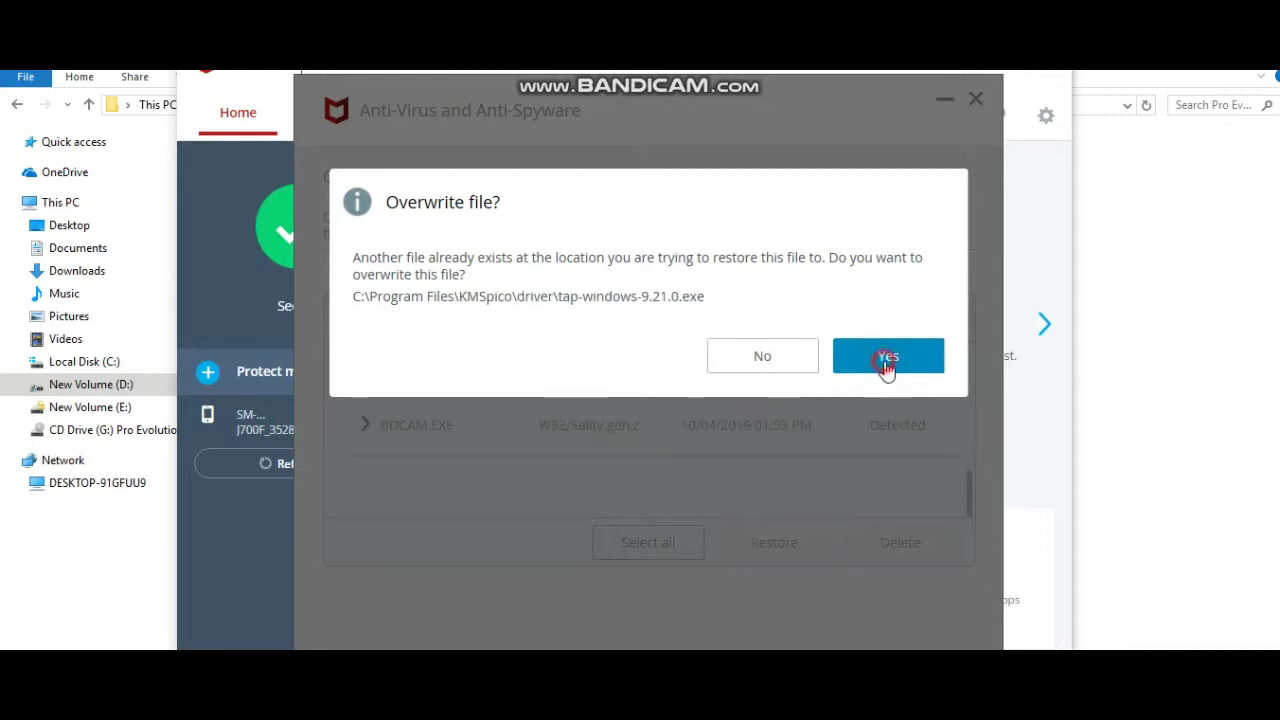
left_click(886, 366)
left_click(888, 368)
left_click(800, 363)
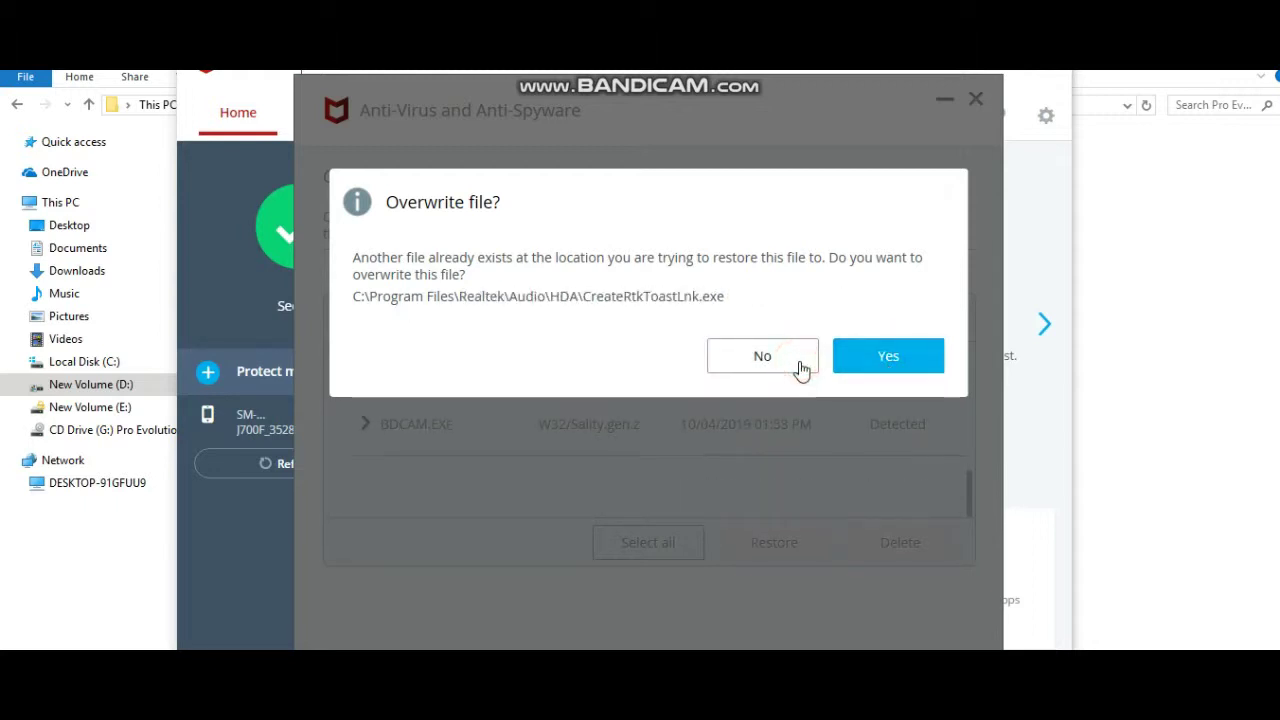
left_click(802, 360)
left_click(858, 360)
left_click(858, 362)
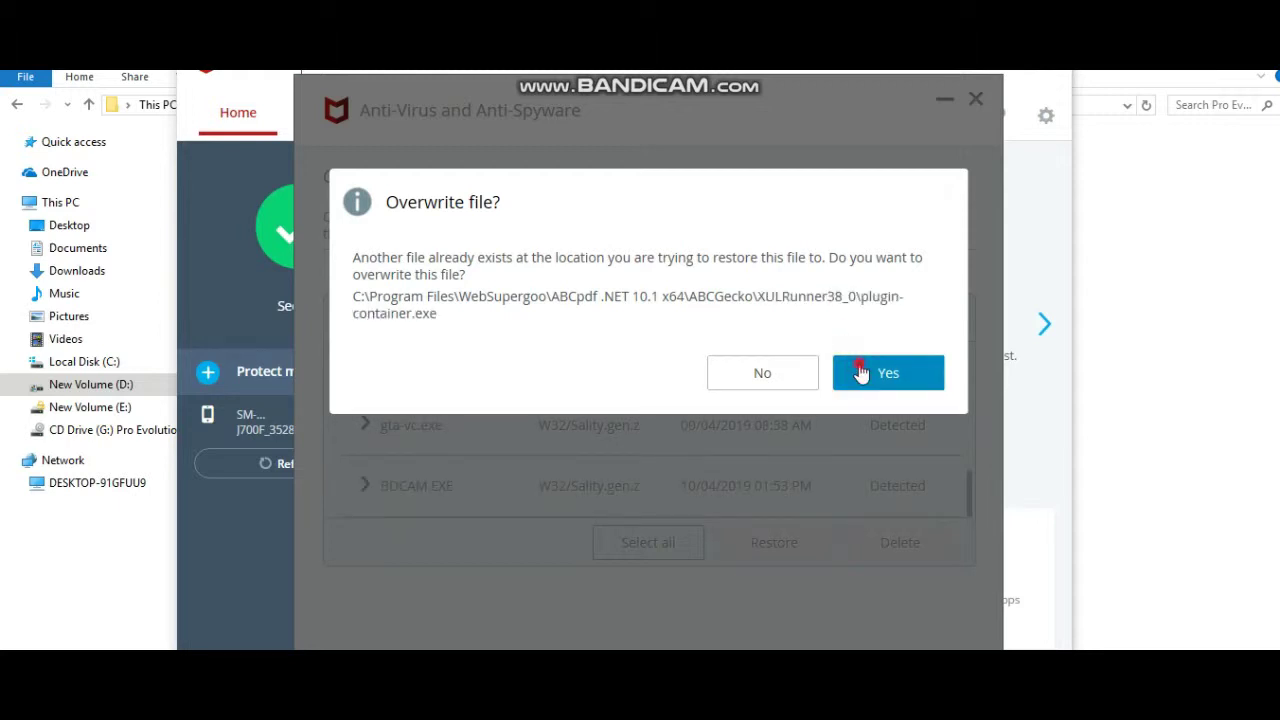
left_click(860, 368)
left_click(860, 370)
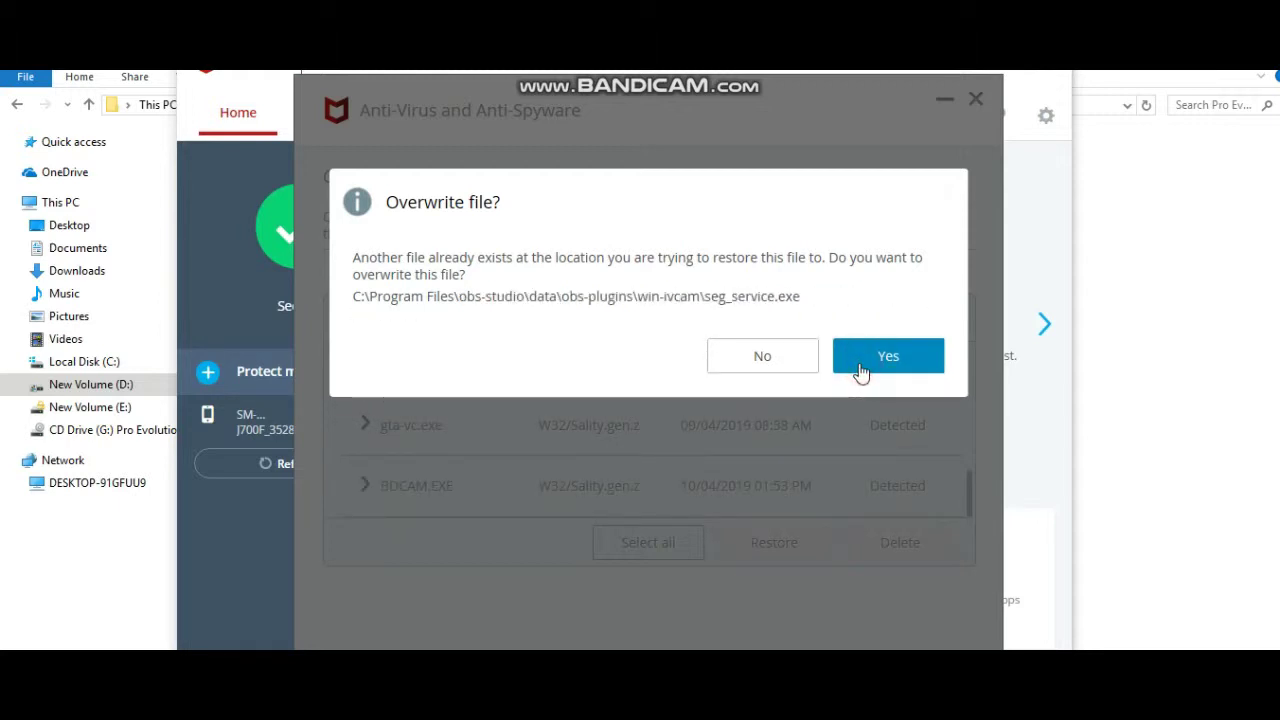
left_click(860, 370)
left_click(860, 370)
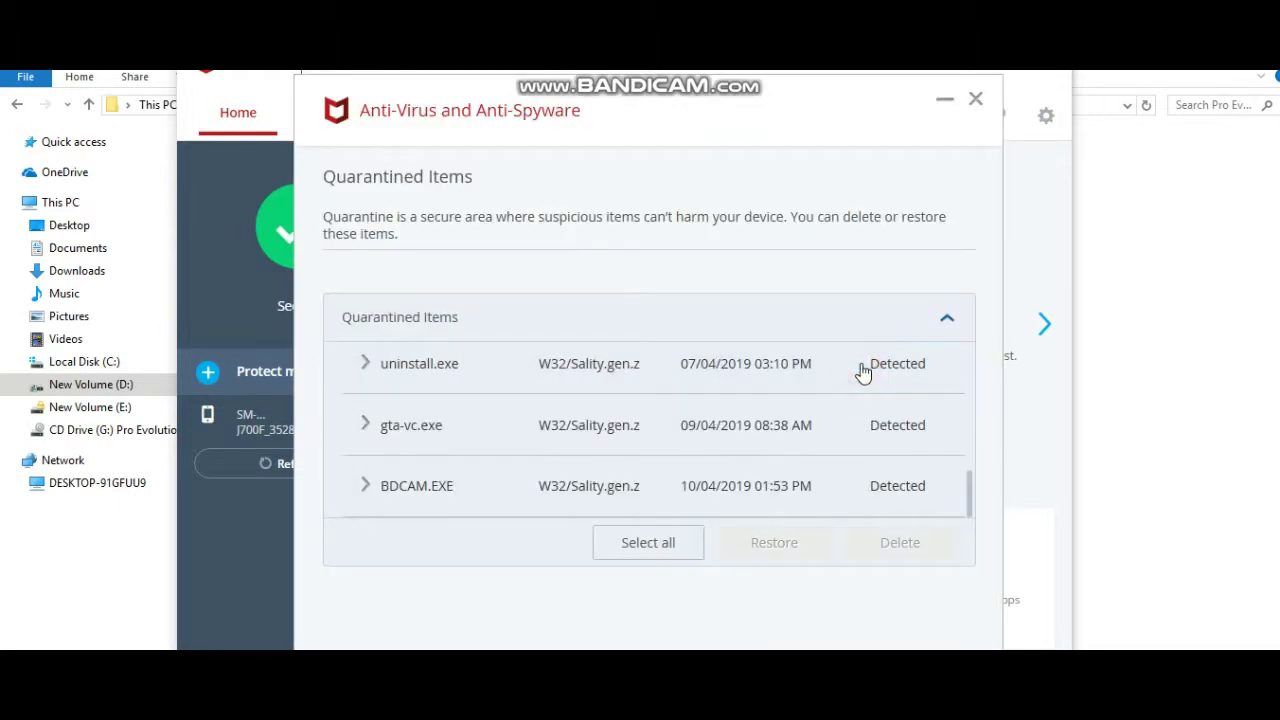
- Review the restore status of the quarantined items, including the STEAM_API.DLL entries, and close the Quarantined Items window
scroll(820, 400, "up", 10)
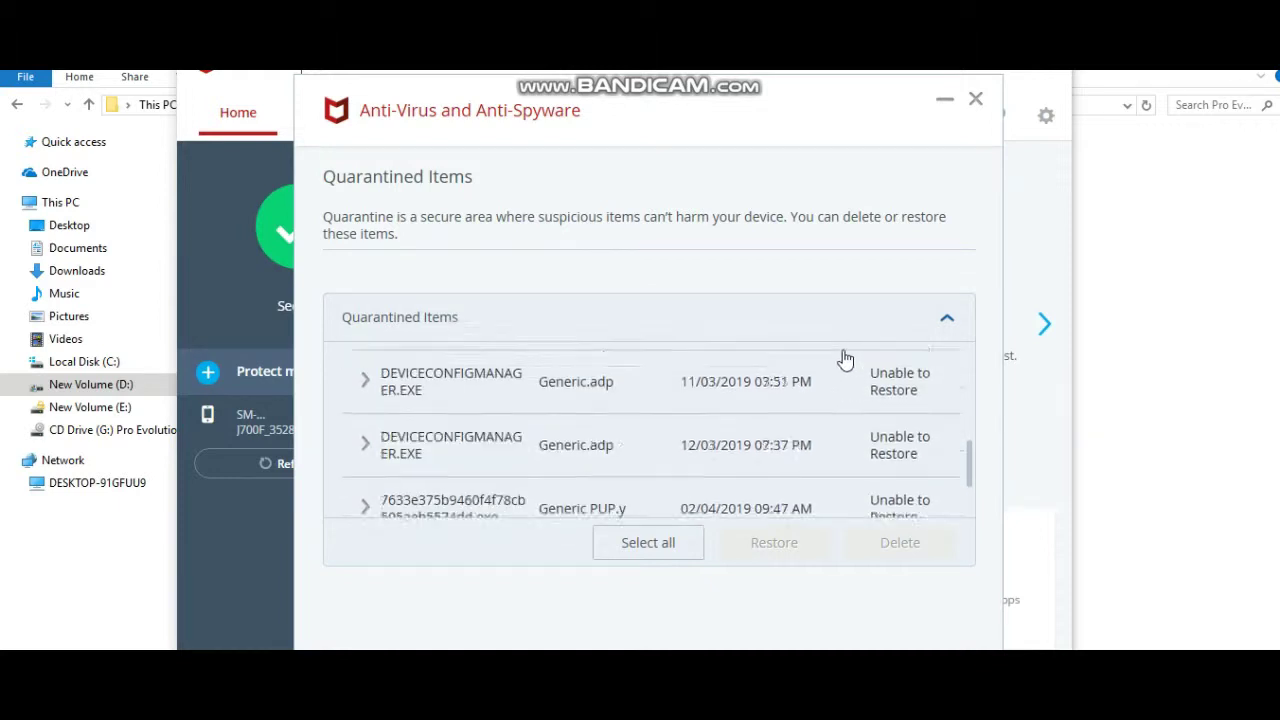
scroll(840, 380, "up", 10)
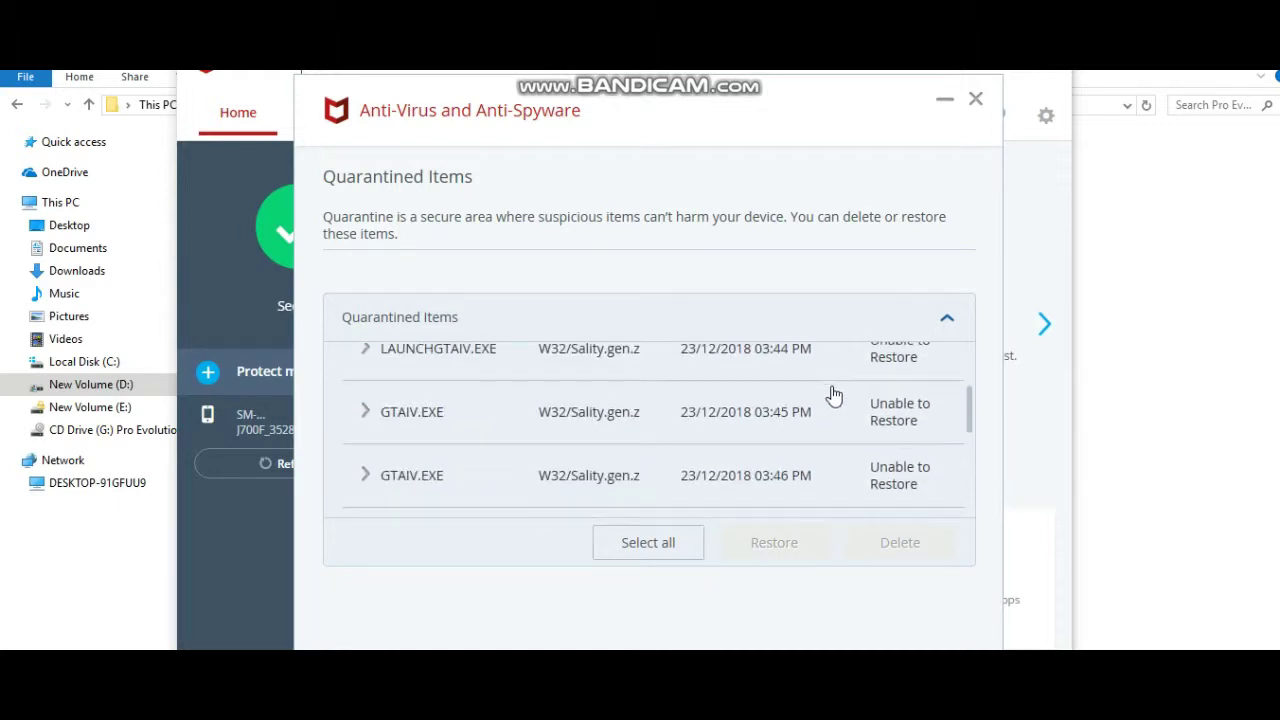
scroll(833, 396, "up", 10)
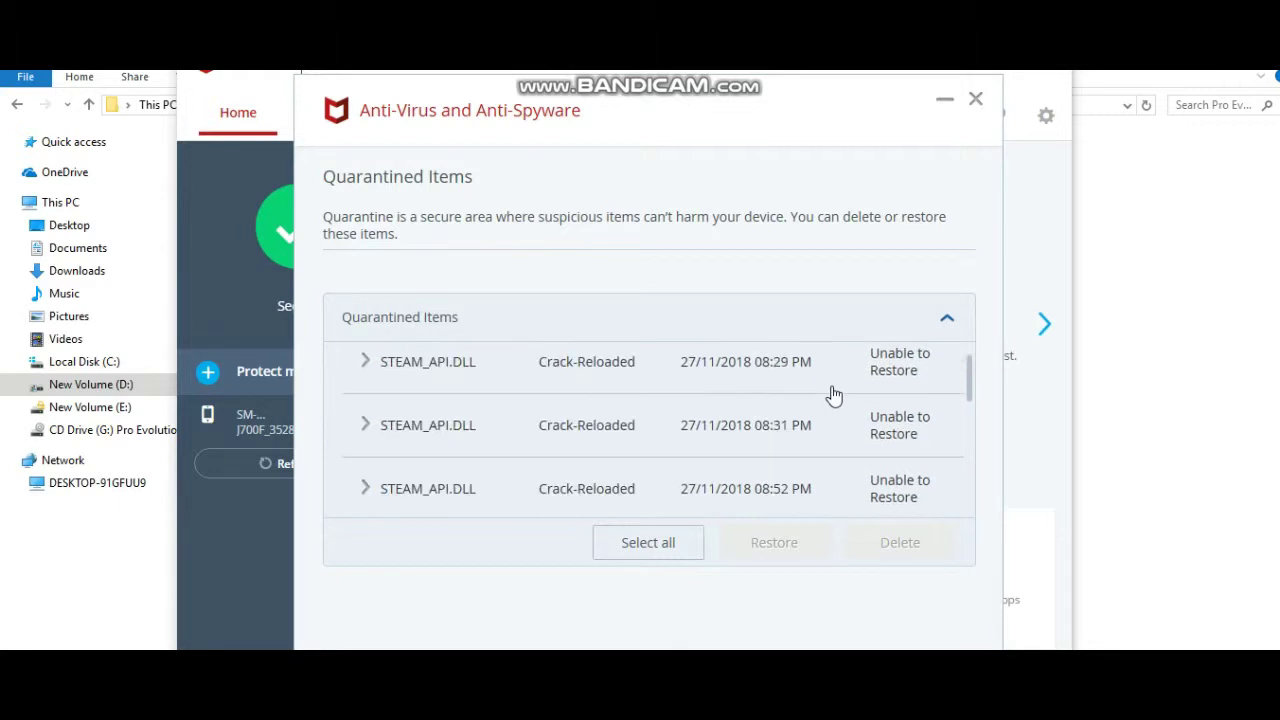
scroll(796, 414, "down", 5)
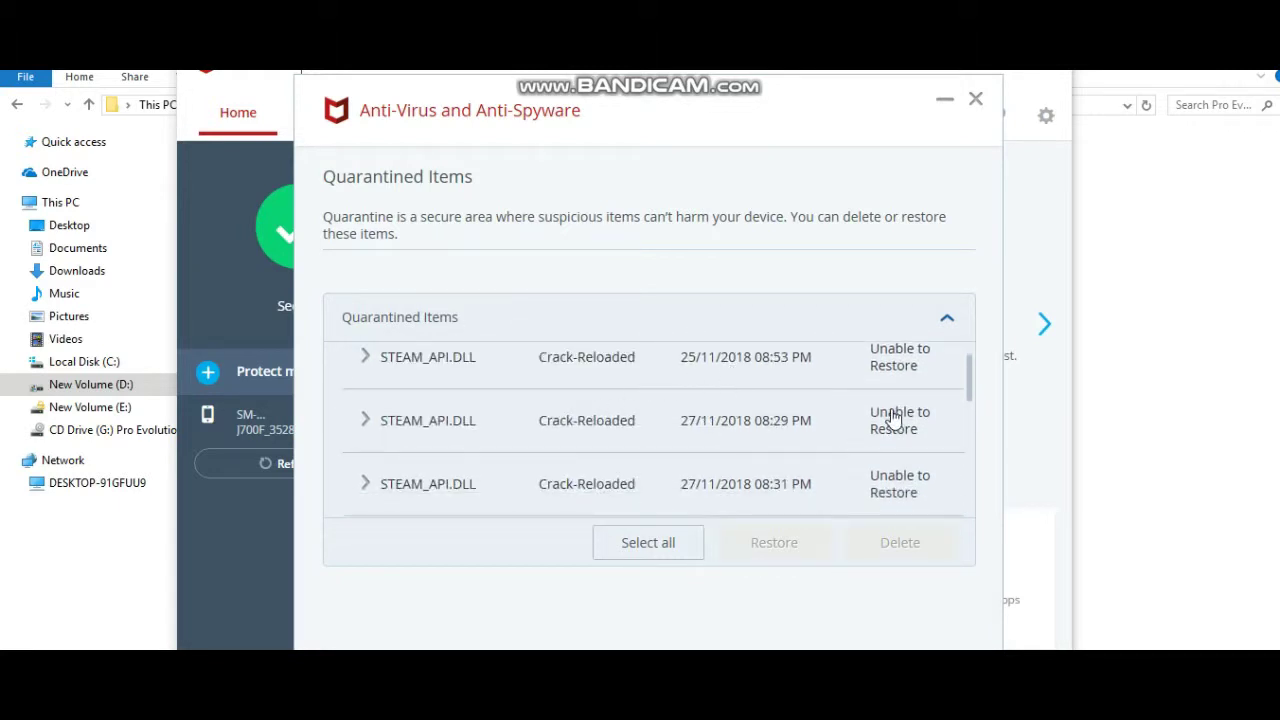
scroll(662, 425, "up", 5)
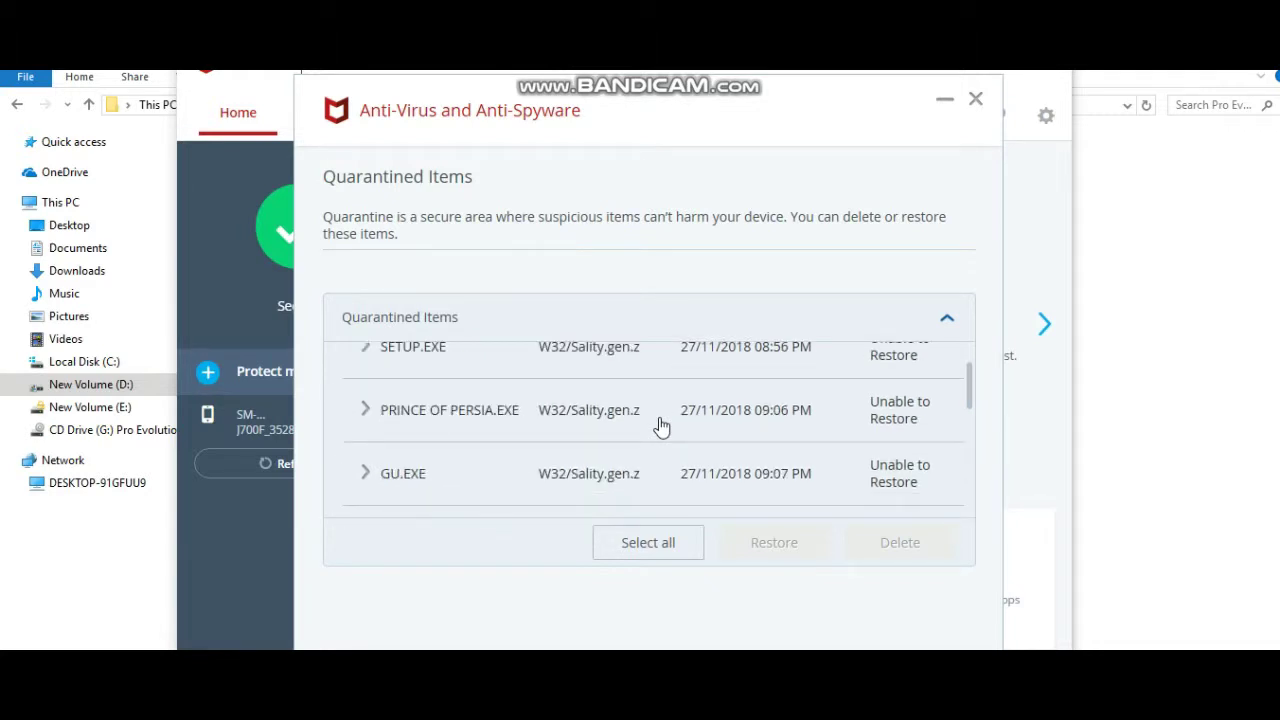
left_click(940, 100)
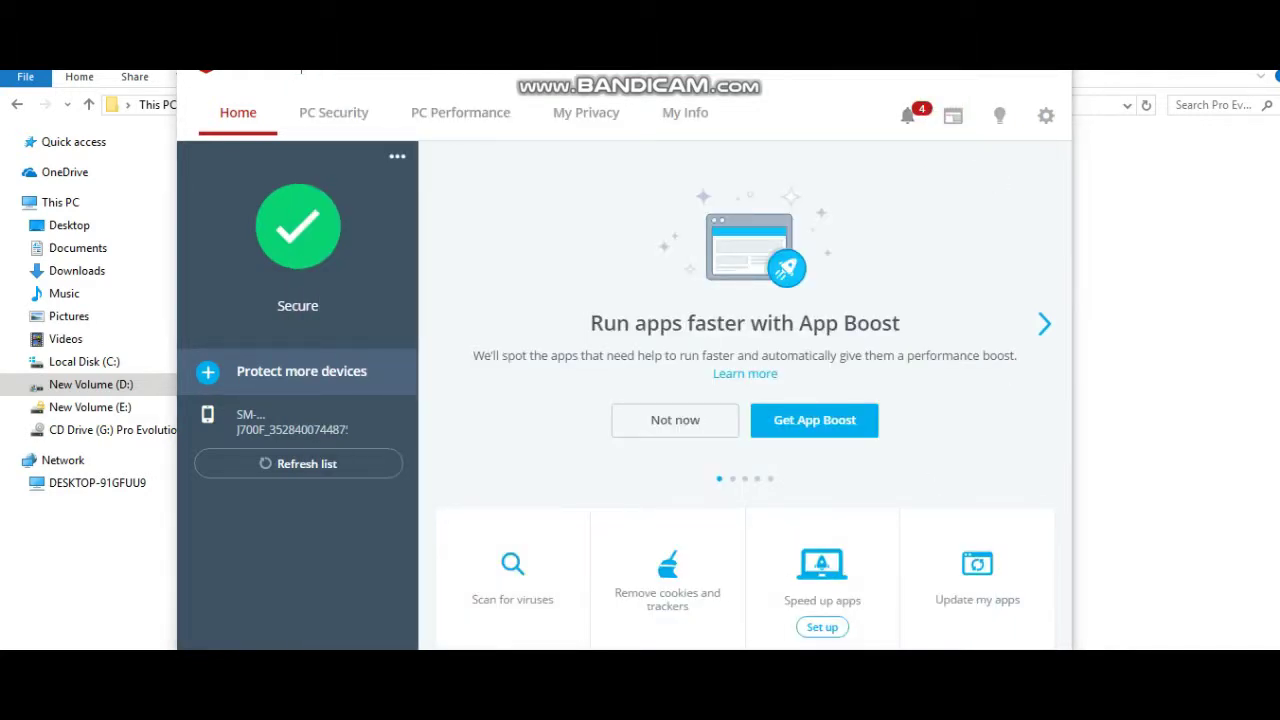
left_click(335, 615)
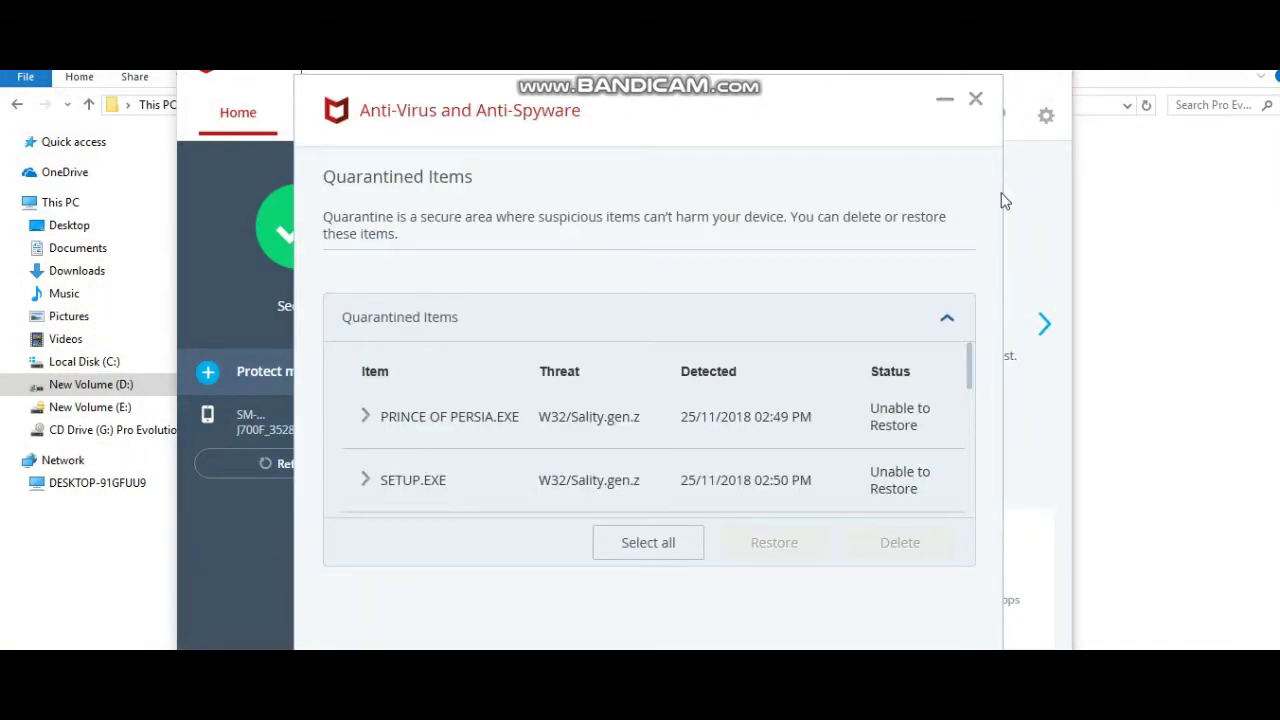
left_click(975, 101)
- Open the Real-Time Scanning settings and expand the Excluded Files list
left_click(1046, 117)
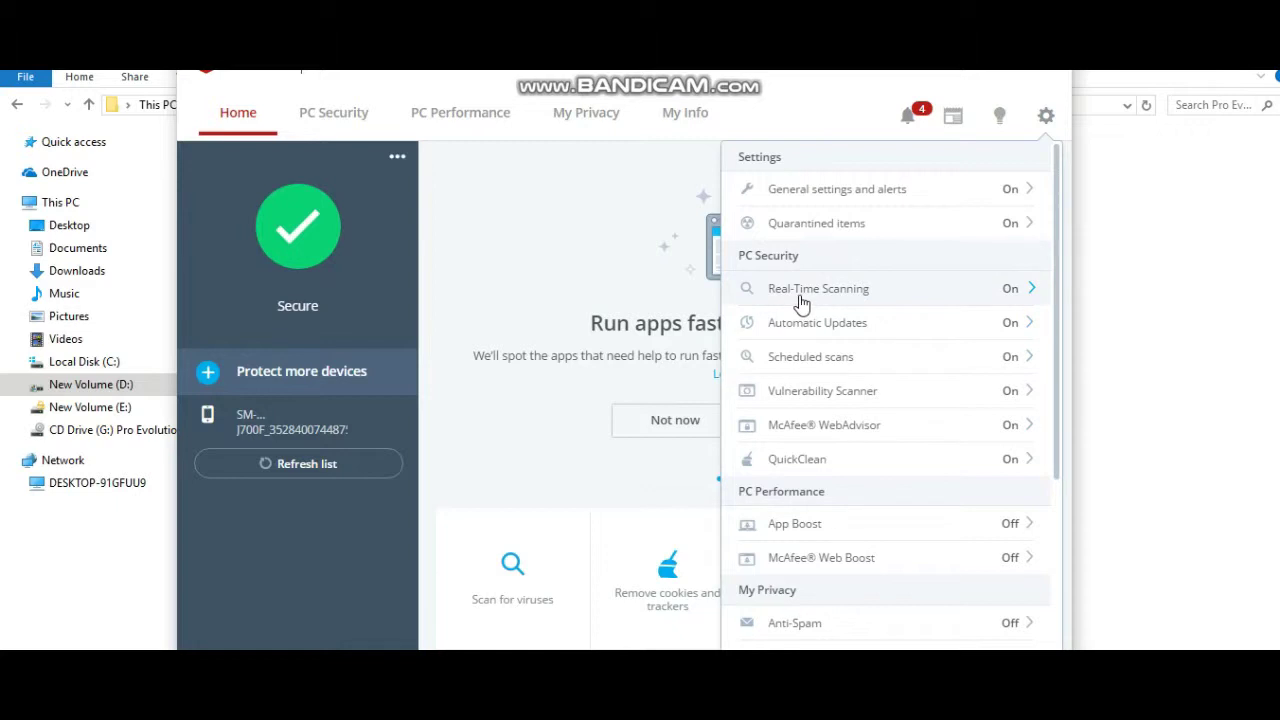
left_click(802, 290)
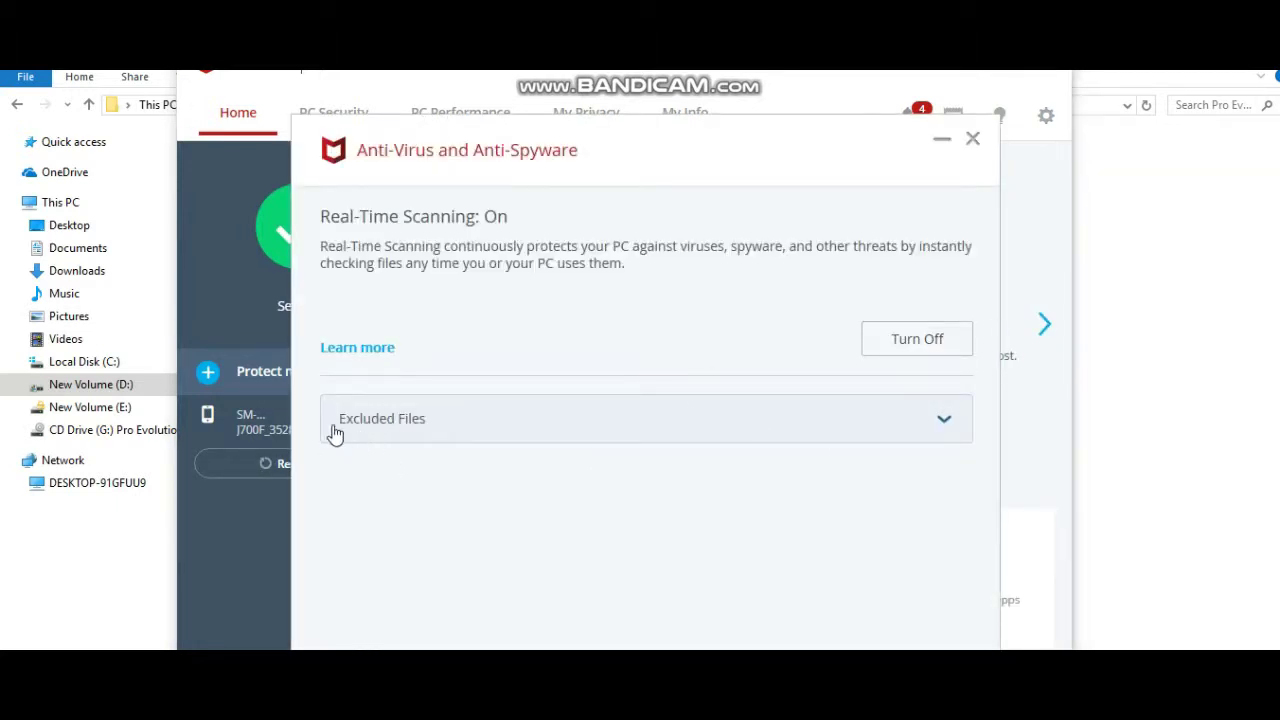
left_click(453, 430)
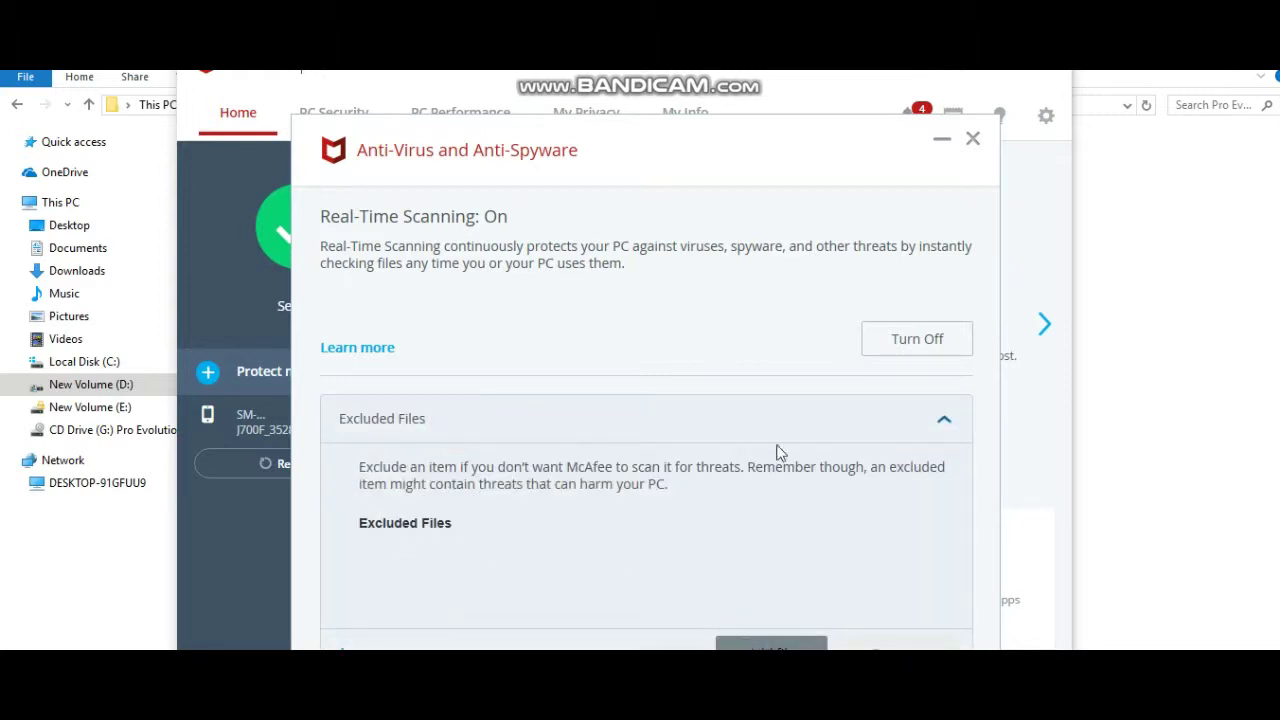
- Add the steam_api configuration settings file from the Pro Evolution Soccer 2016 folder to the excluded files
left_click(771, 643)
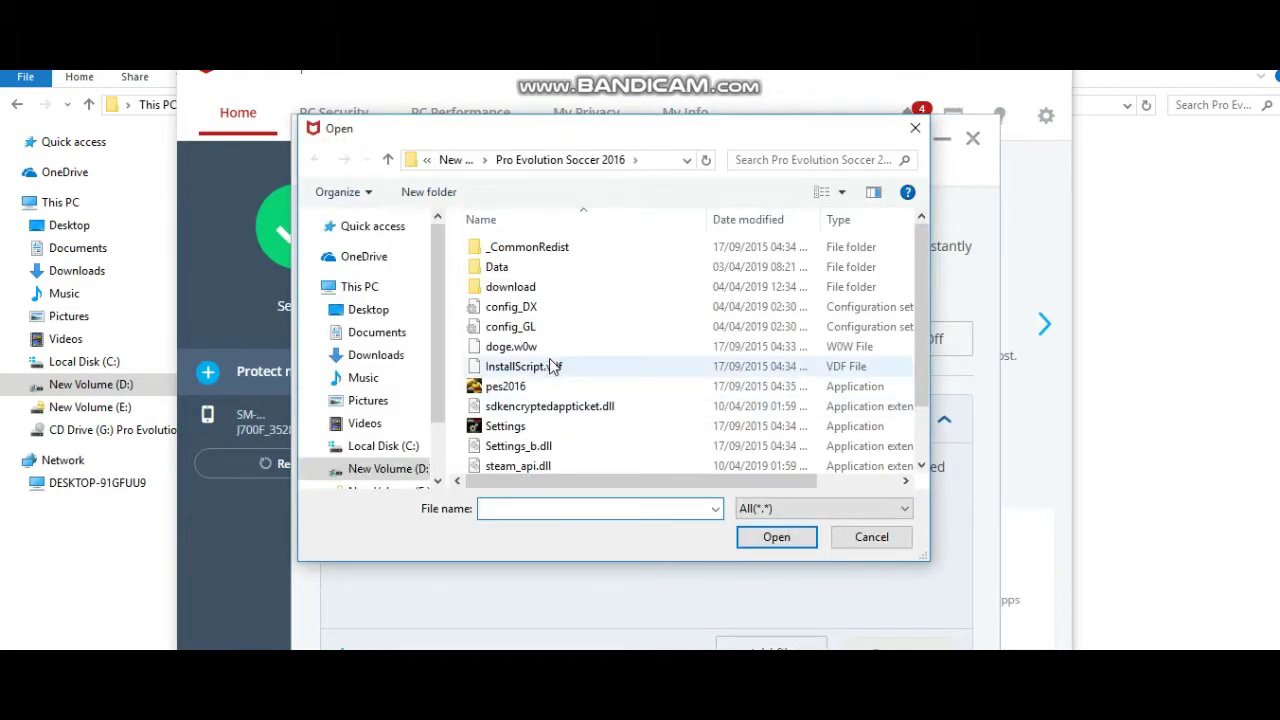
scroll(490, 405, "down", 1)
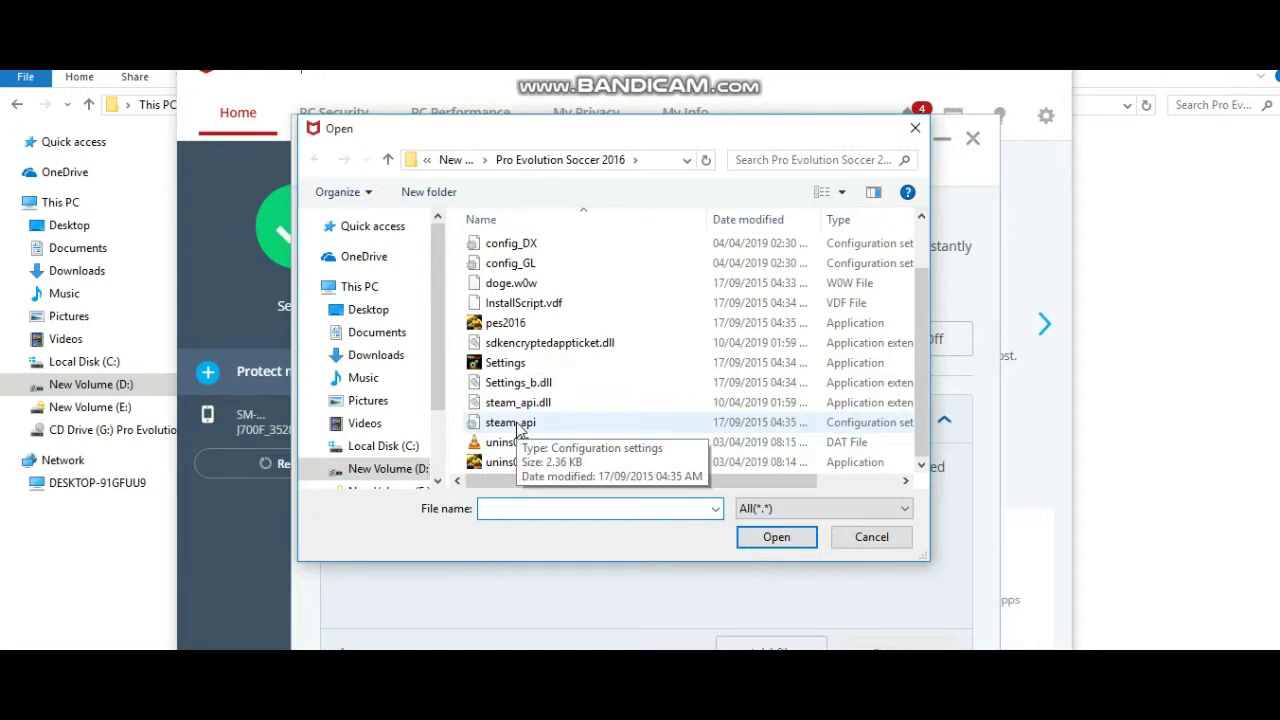
left_click_drag(918, 392, 916, 343)
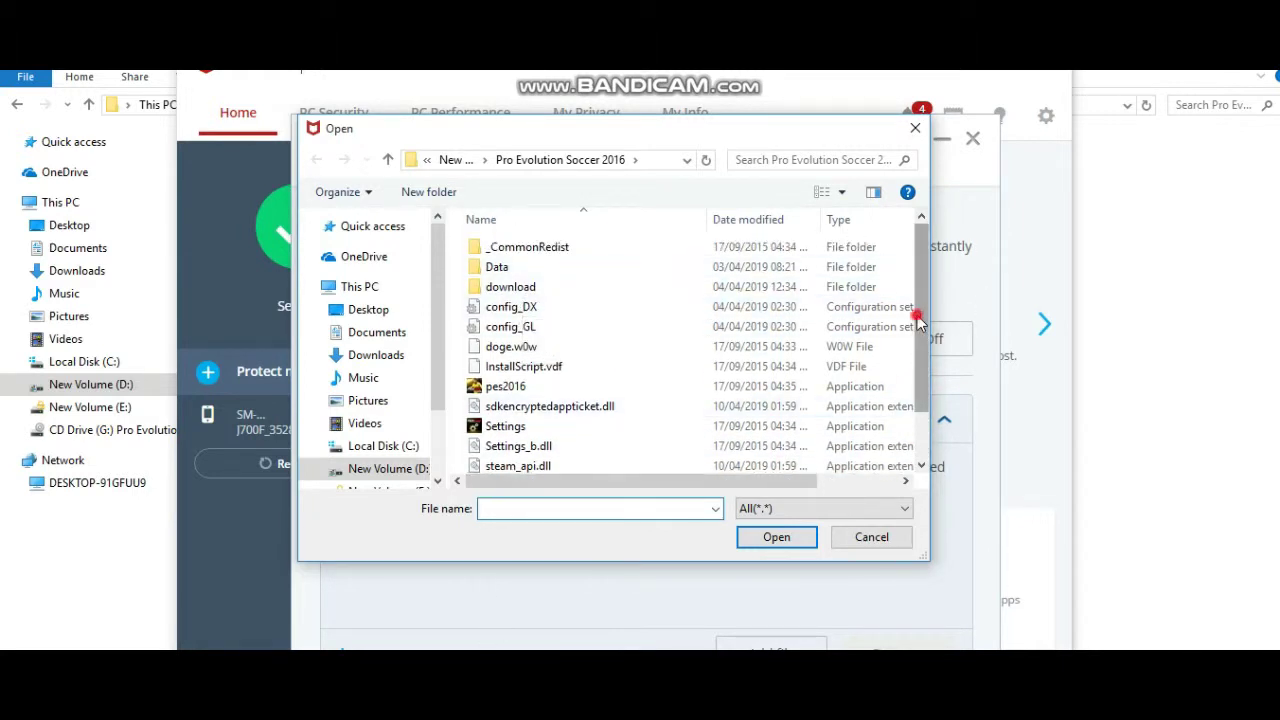
scroll(914, 314, "down", 1)
left_click(640, 423)
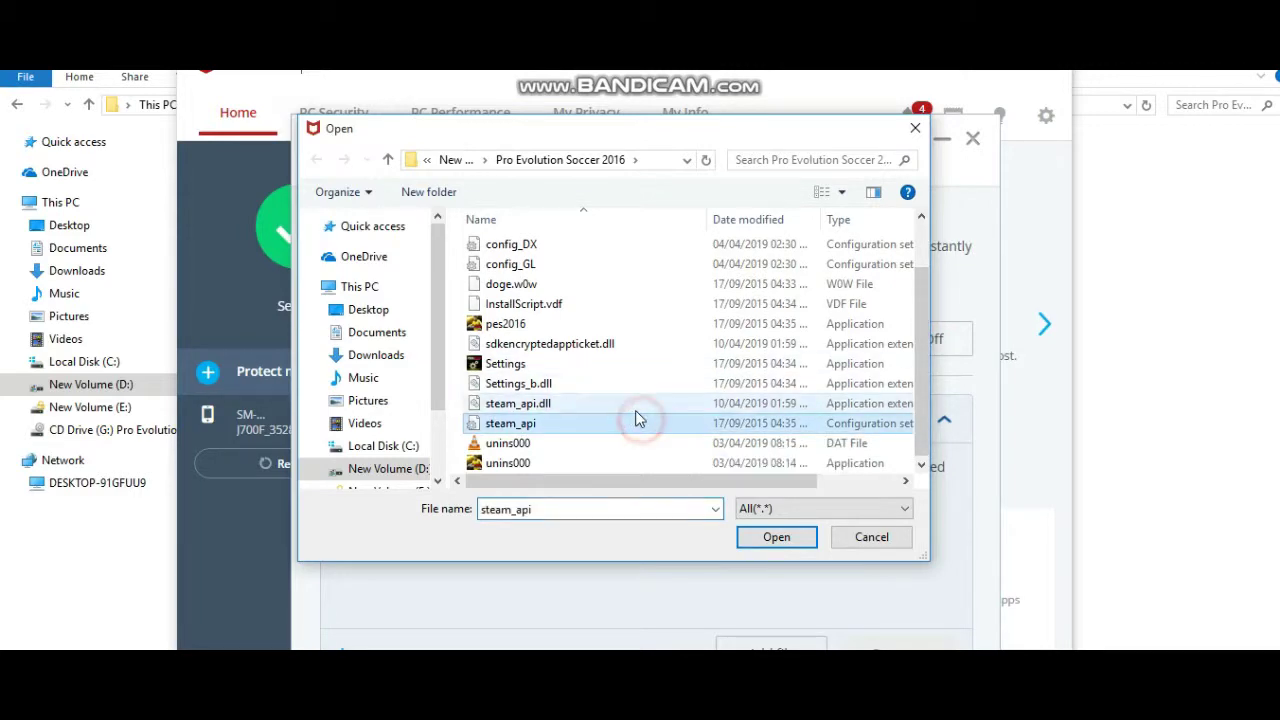
left_click(634, 403)
left_click(634, 383)
left_click(617, 424)
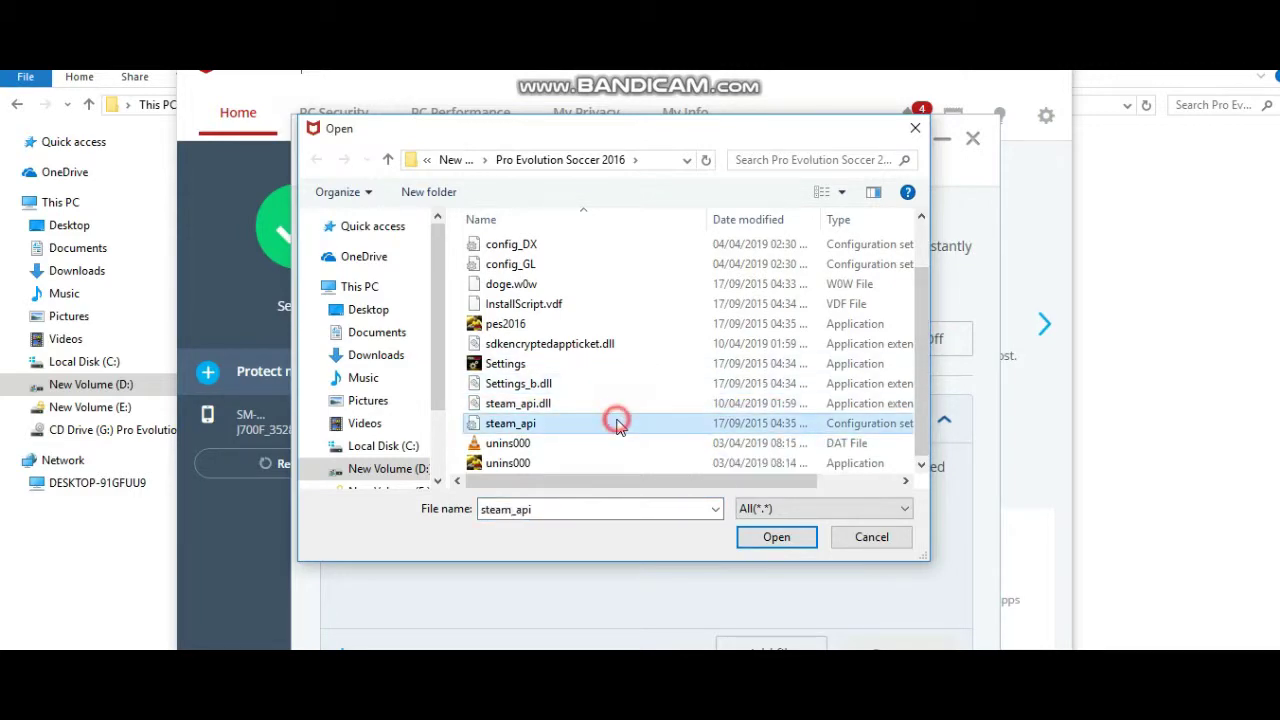
left_click(776, 537)
- Add steam_api.dll from the Pro Evolution Soccer 2016 folder to the excluded files
left_click(766, 645)
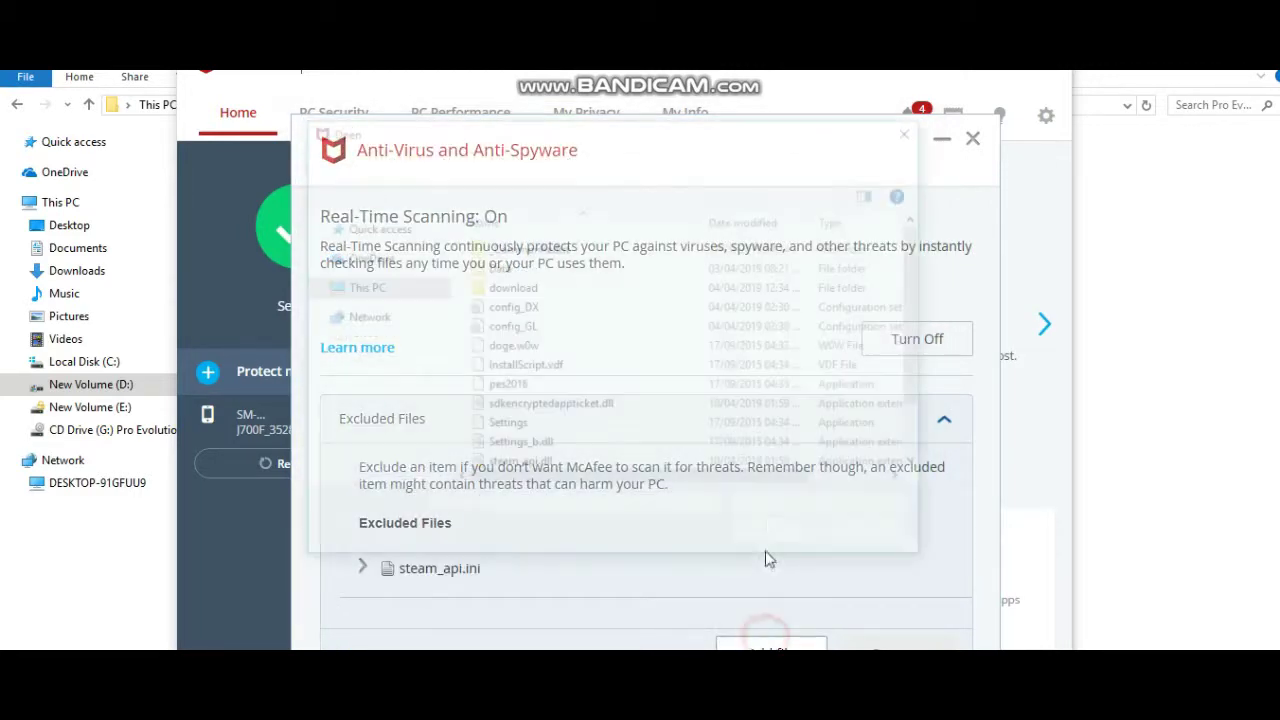
scroll(772, 368, "down", 1)
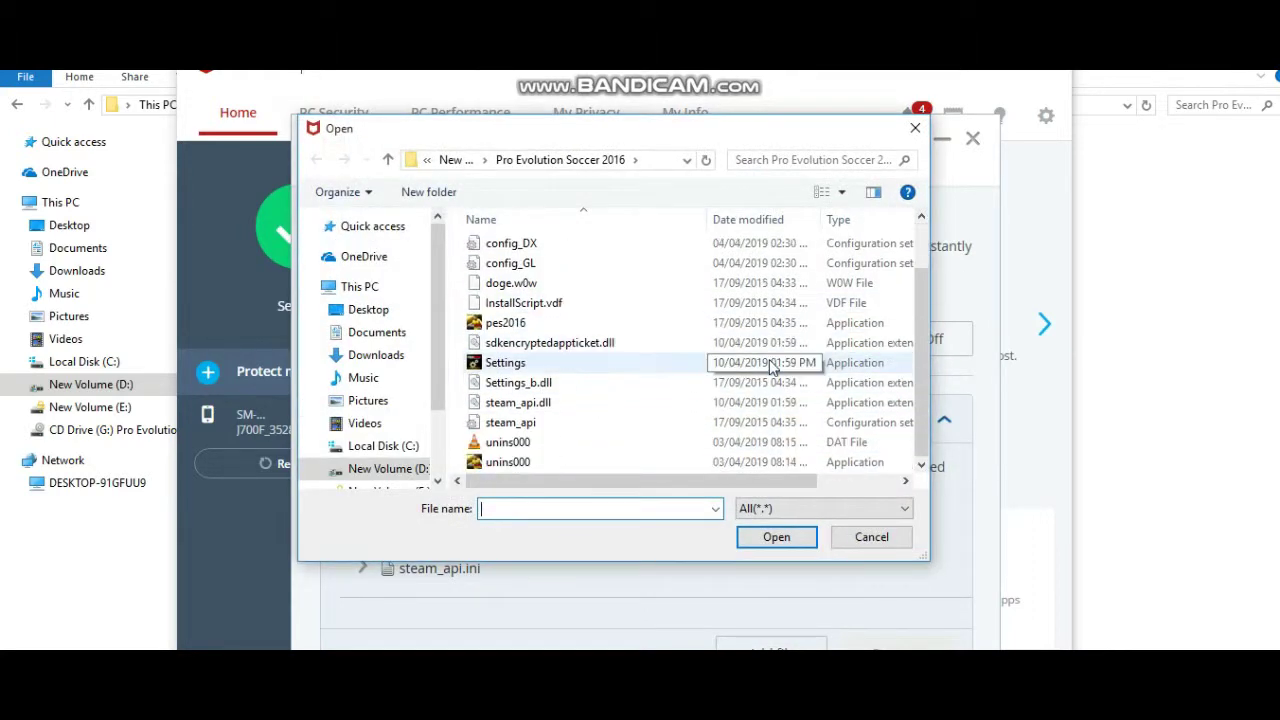
left_click(500, 404)
left_click(789, 544)
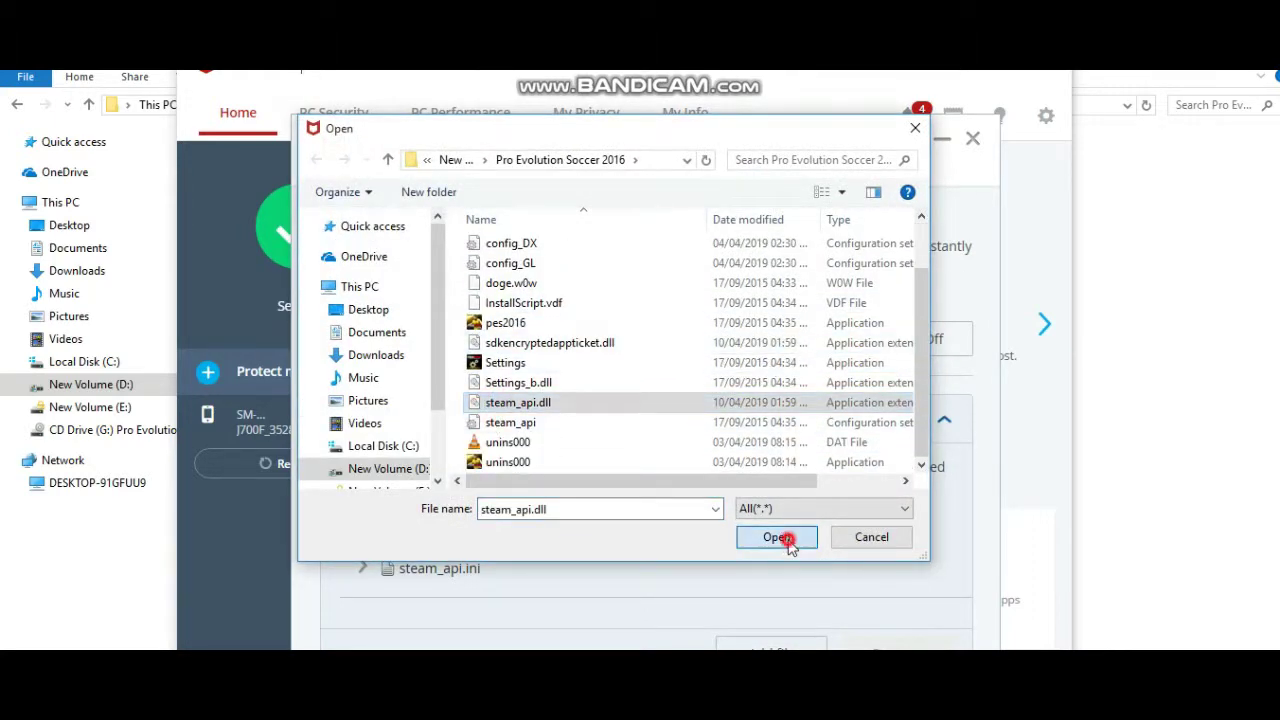
- Add Settings_b.dll from the Pro Evolution Soccer 2016 folder to the excluded files
left_click(766, 645)
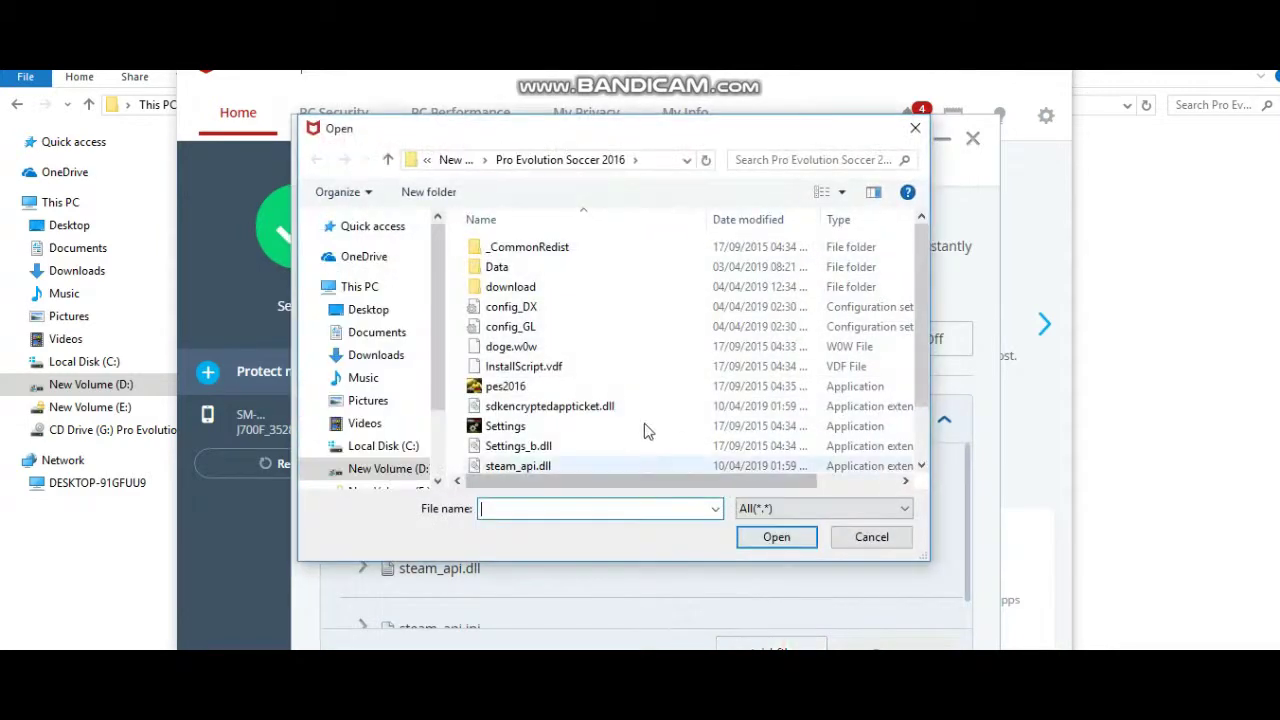
left_click(585, 447)
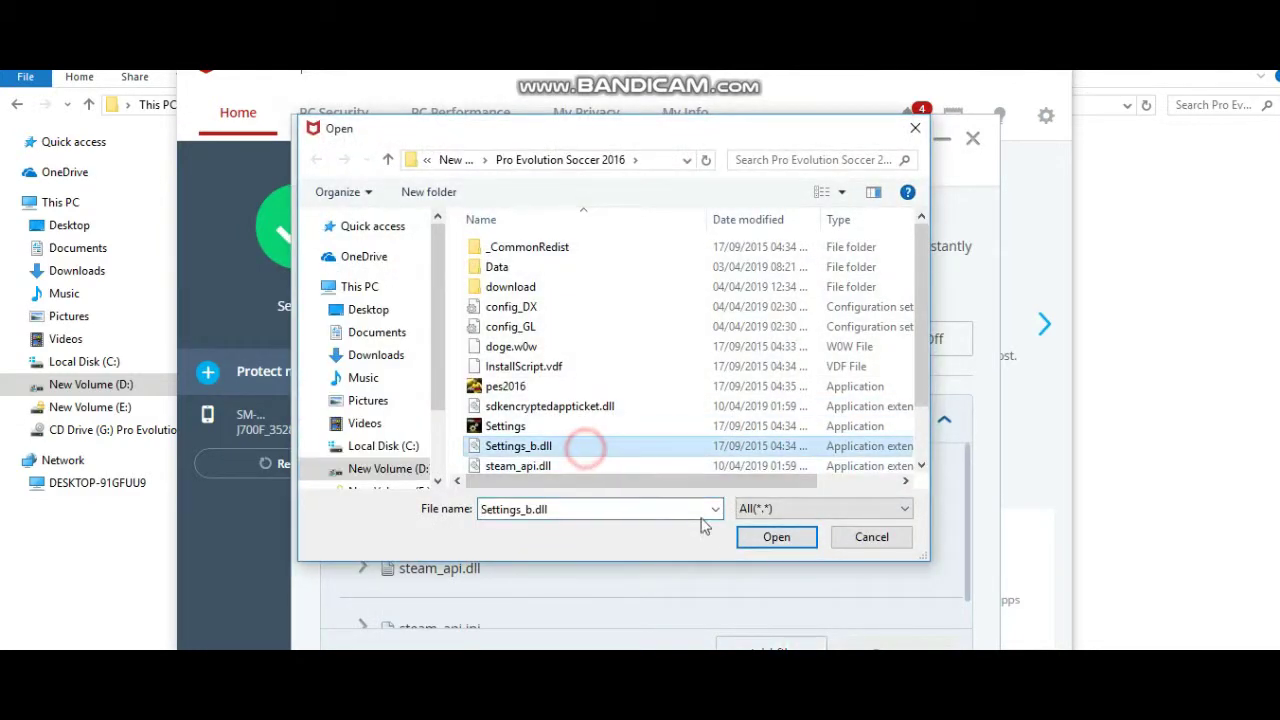
left_click(777, 541)
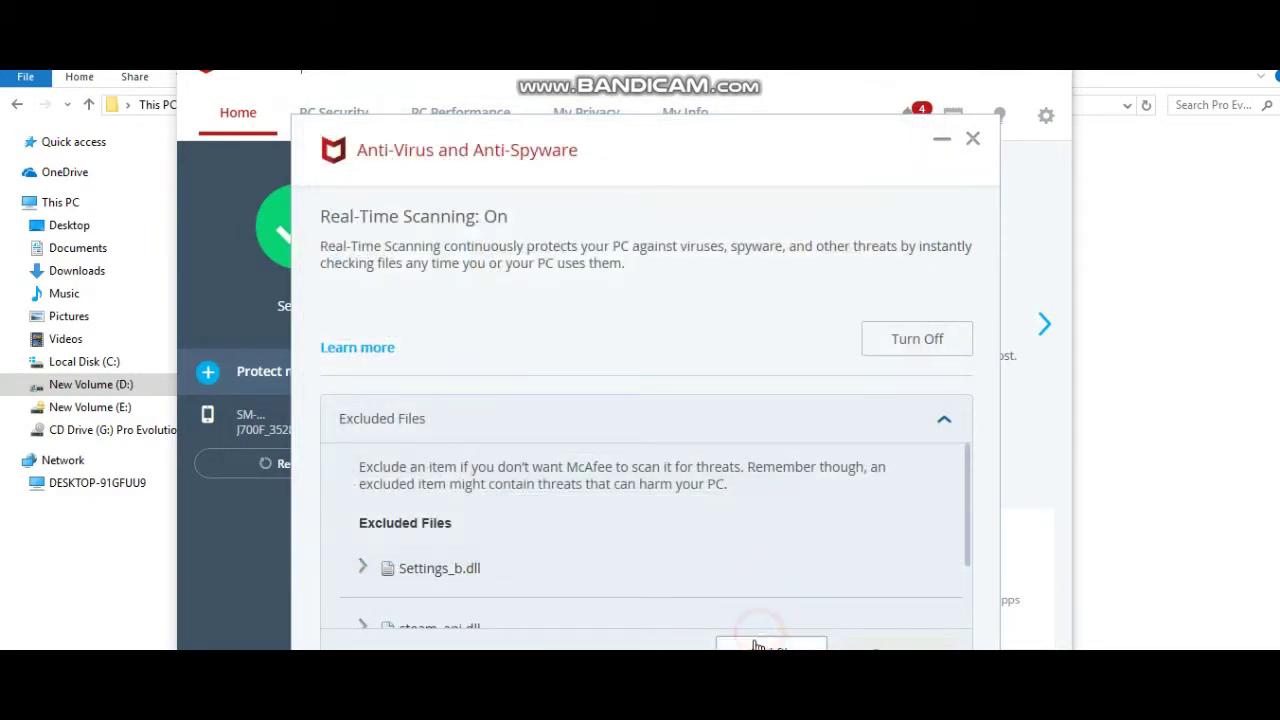
- Choose Settings_b.dll from the Pro Evolution Soccer 2016 folder again as an excluded file
left_click(757, 645)
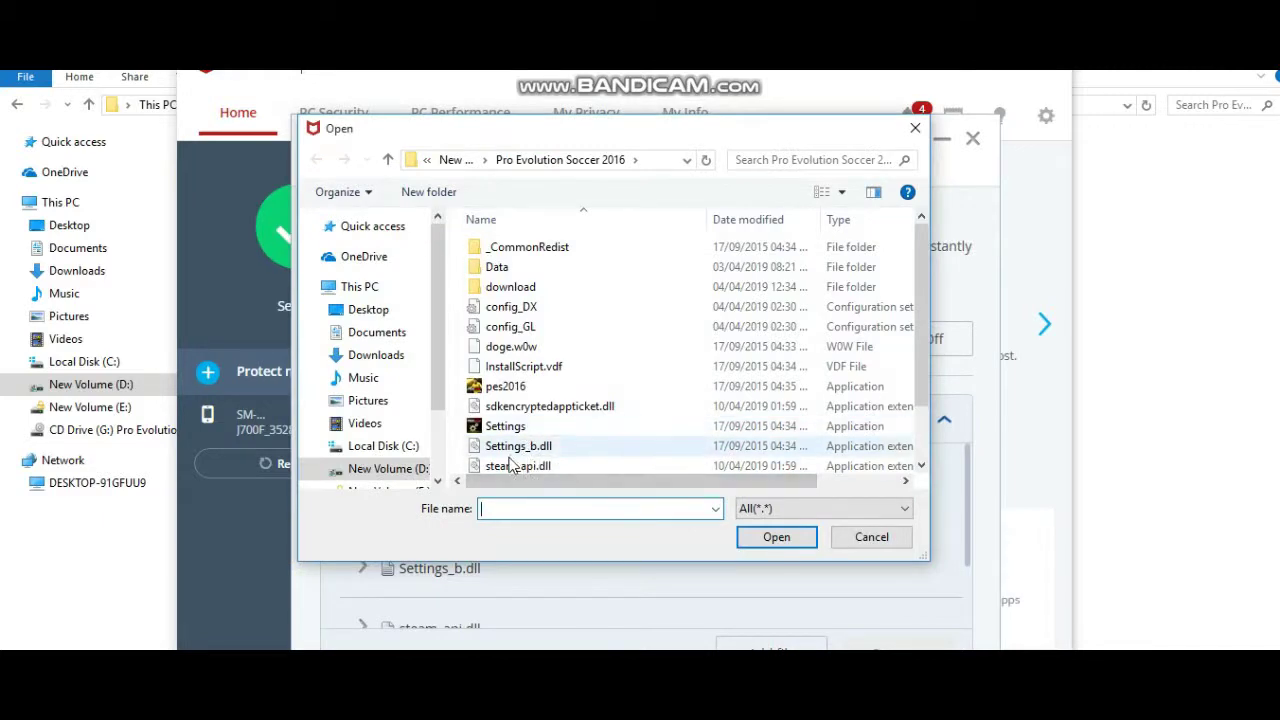
left_click(518, 446)
left_click(777, 539)
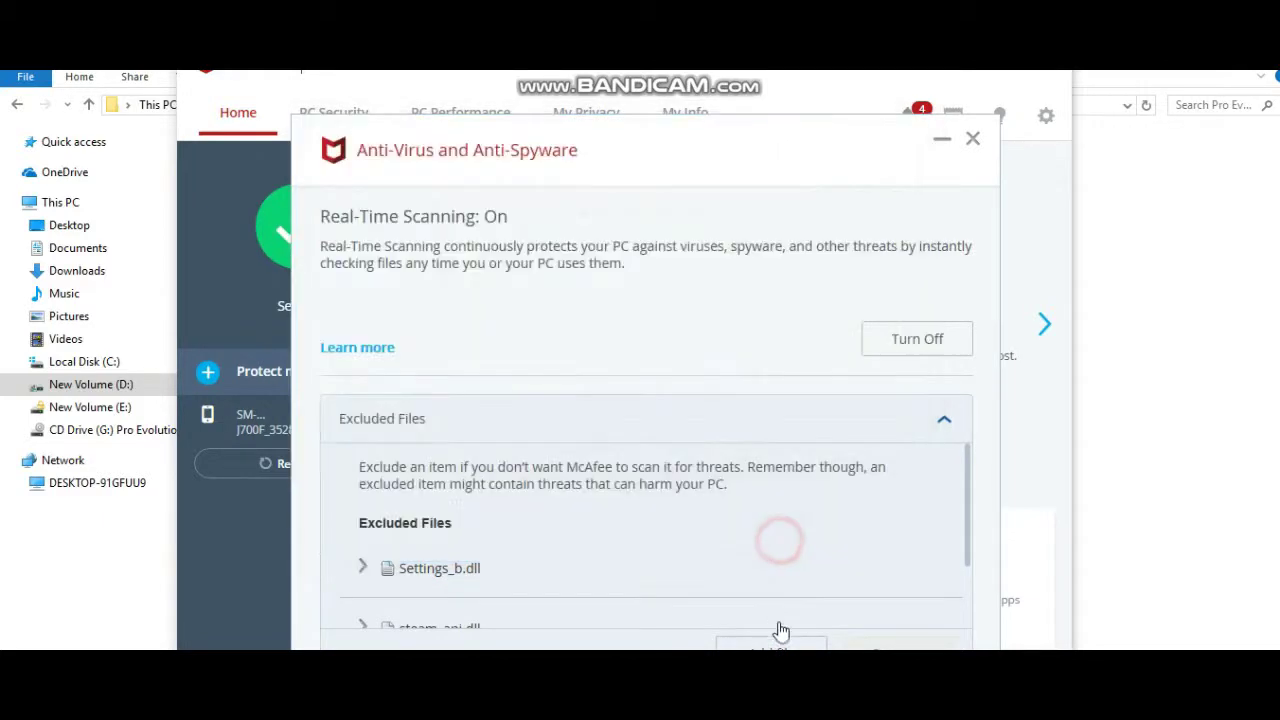
- Add sdkencryptedappticket.dll from the Pro Evolution Soccer 2016 folder to the excluded files
left_click(781, 633)
left_click(524, 429)
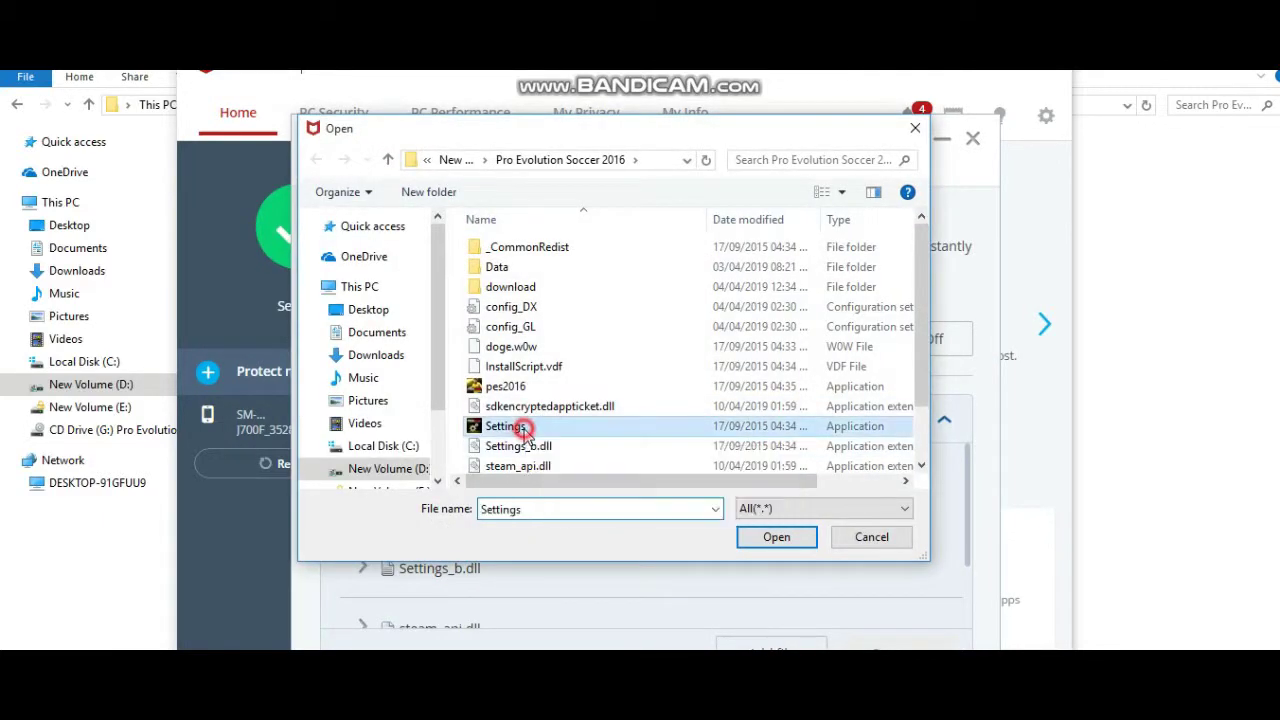
left_click(543, 406)
left_click(775, 537)
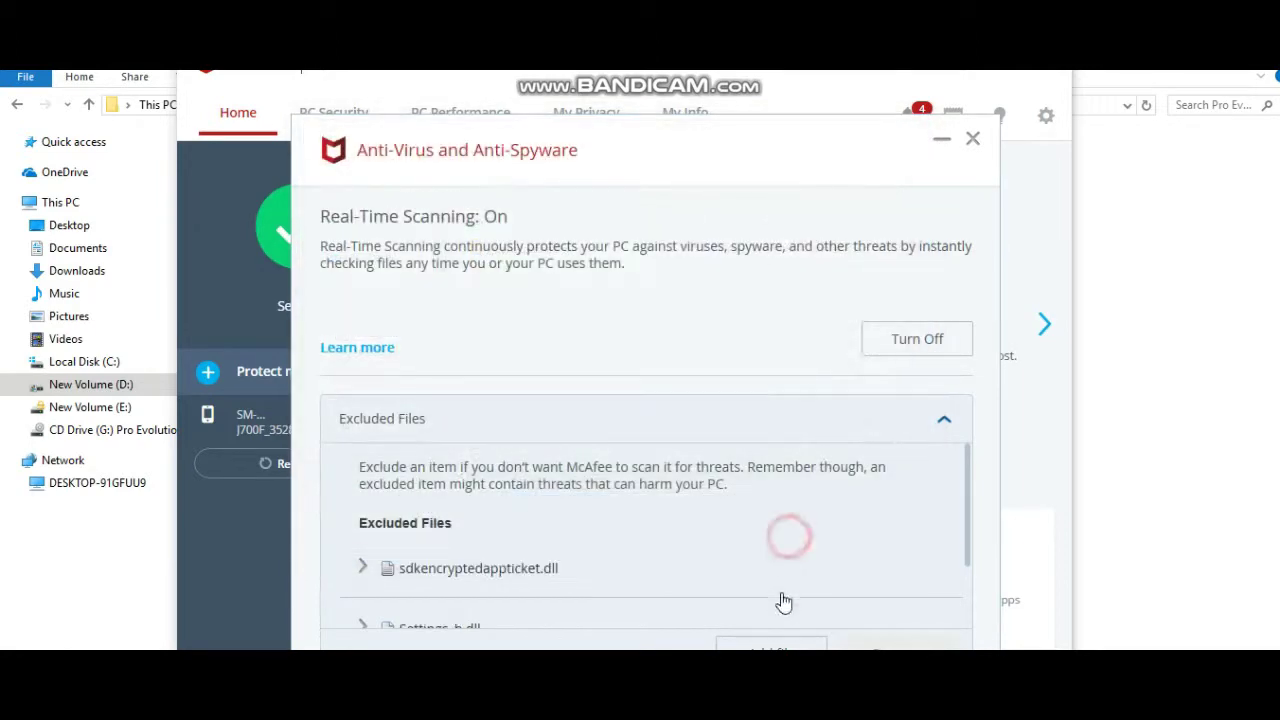
- Choose sdkencryptedappticket.dll again as an excluded file
left_click(786, 646)
left_click(586, 407)
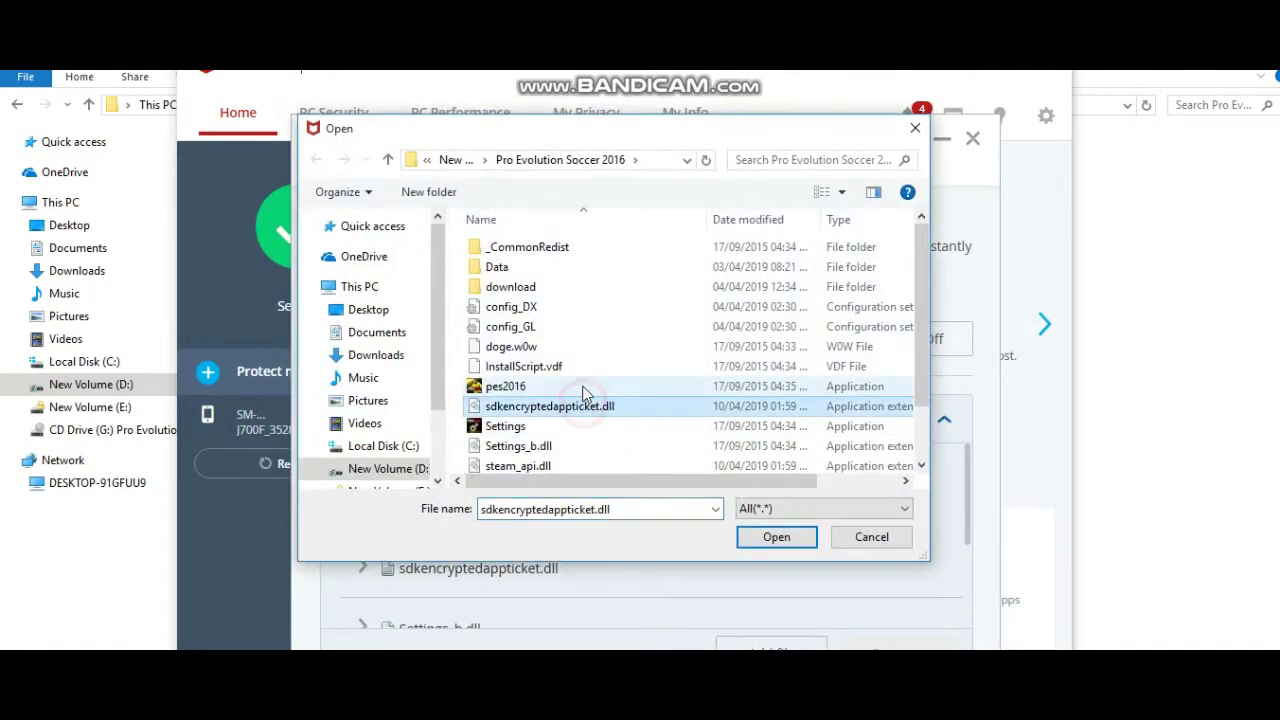
left_click(776, 537)
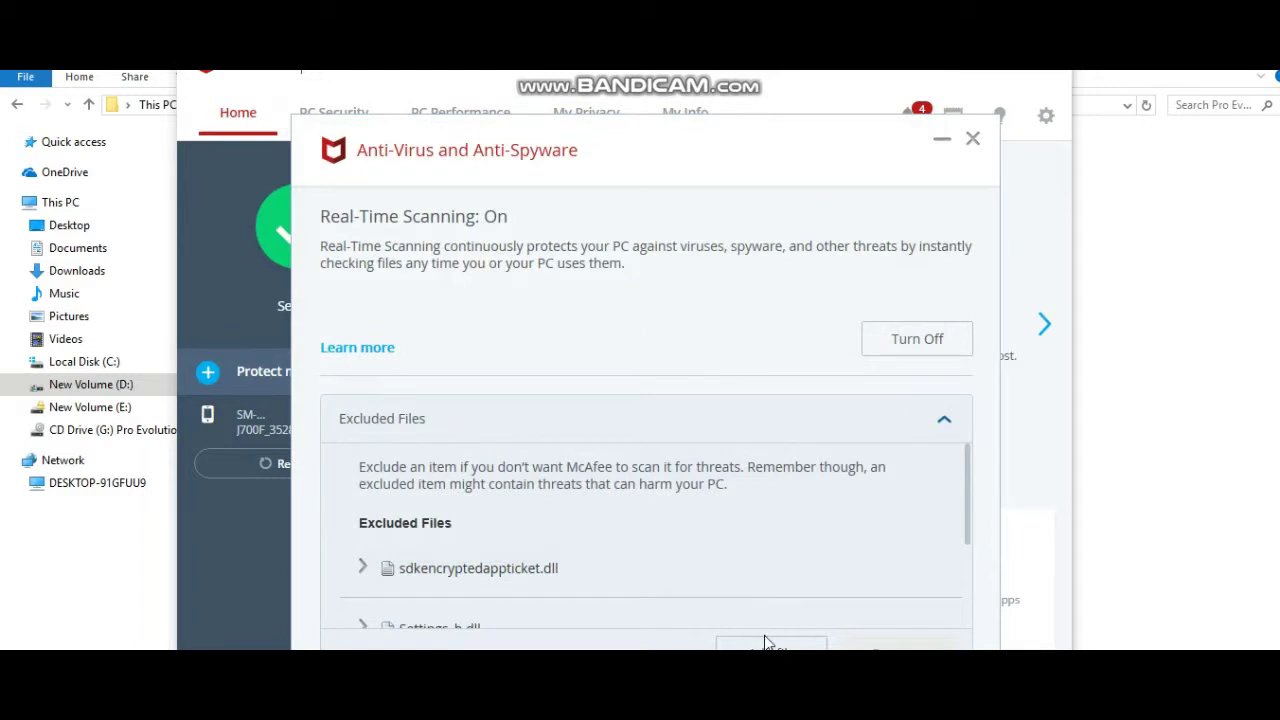
- Add the pes2016 application and InstallScript.vdf from the game folder to the excluded files
left_click(765, 641)
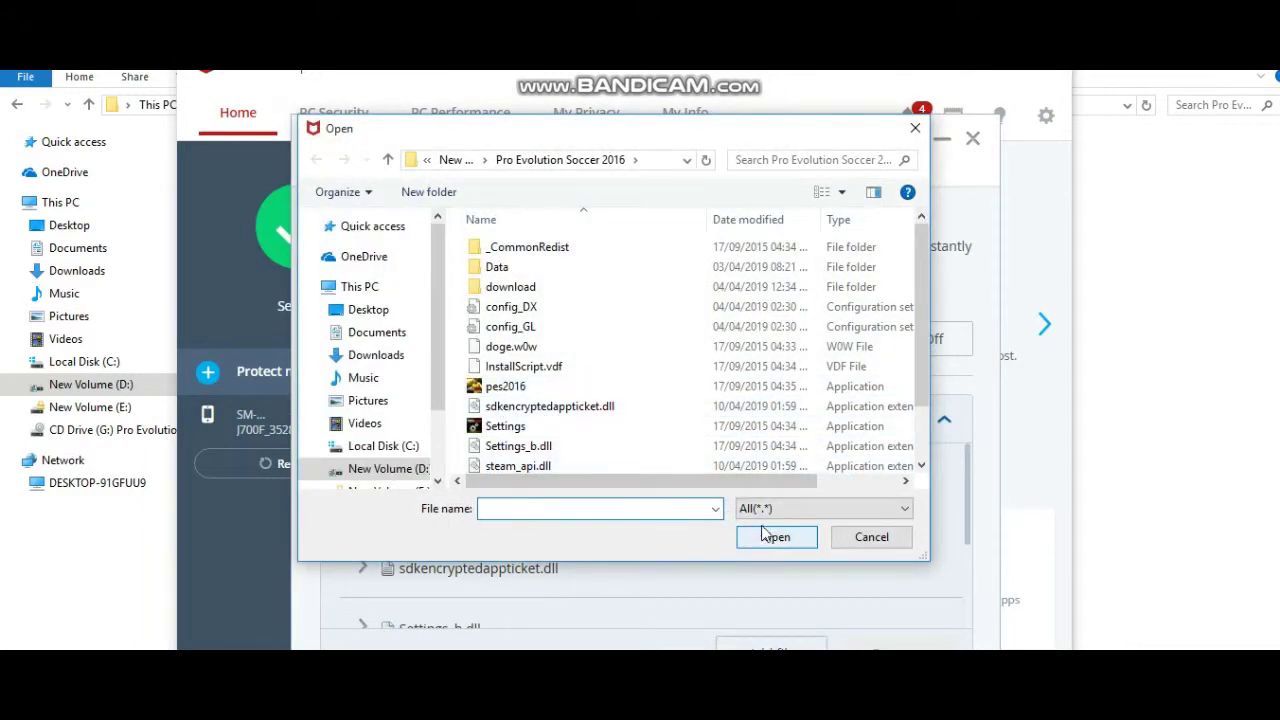
left_click(500, 386)
left_click(790, 537)
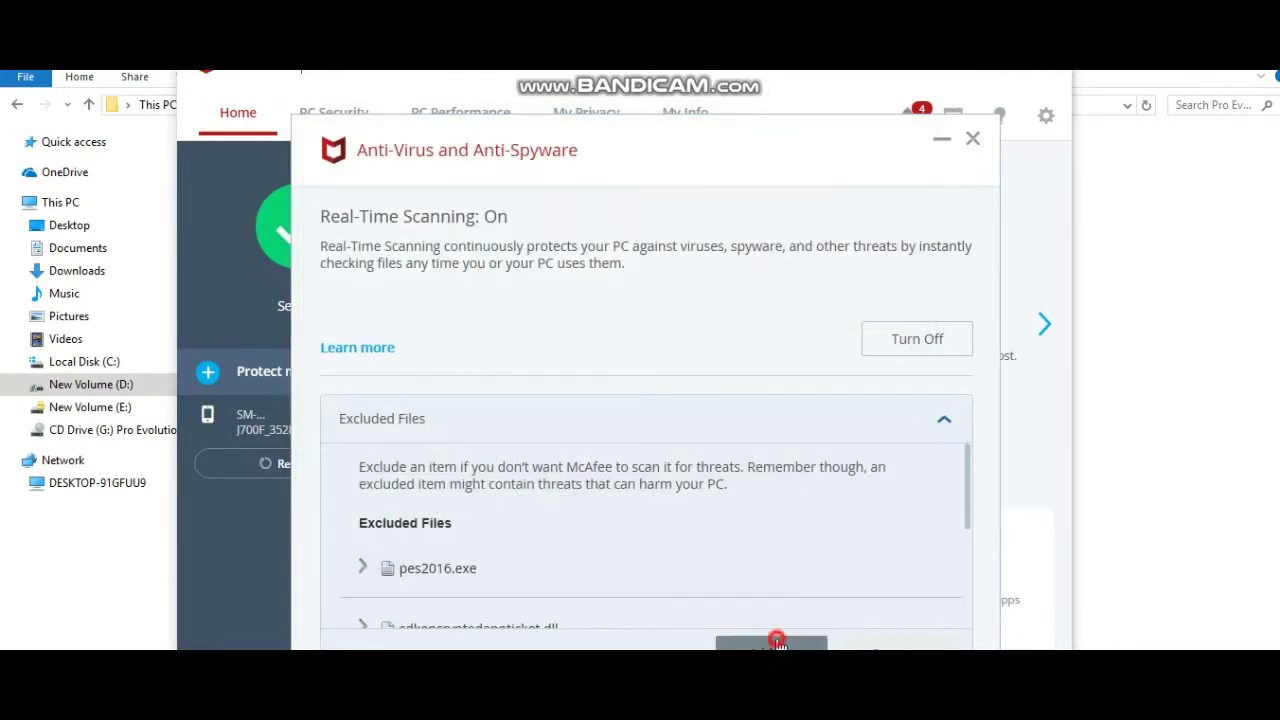
left_click(777, 641)
left_click(500, 366)
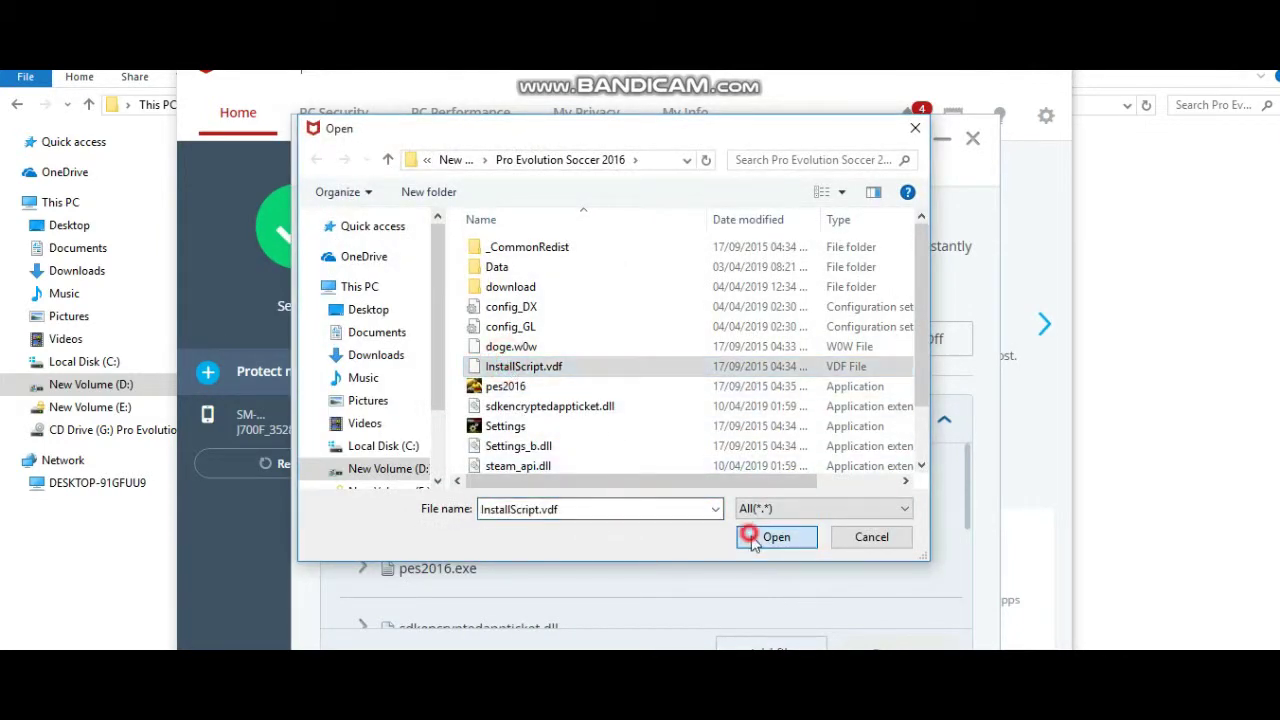
left_click(754, 539)
- Add doge.w0w and the config_GL configuration file from the game folder to the excluded files
left_click(782, 640)
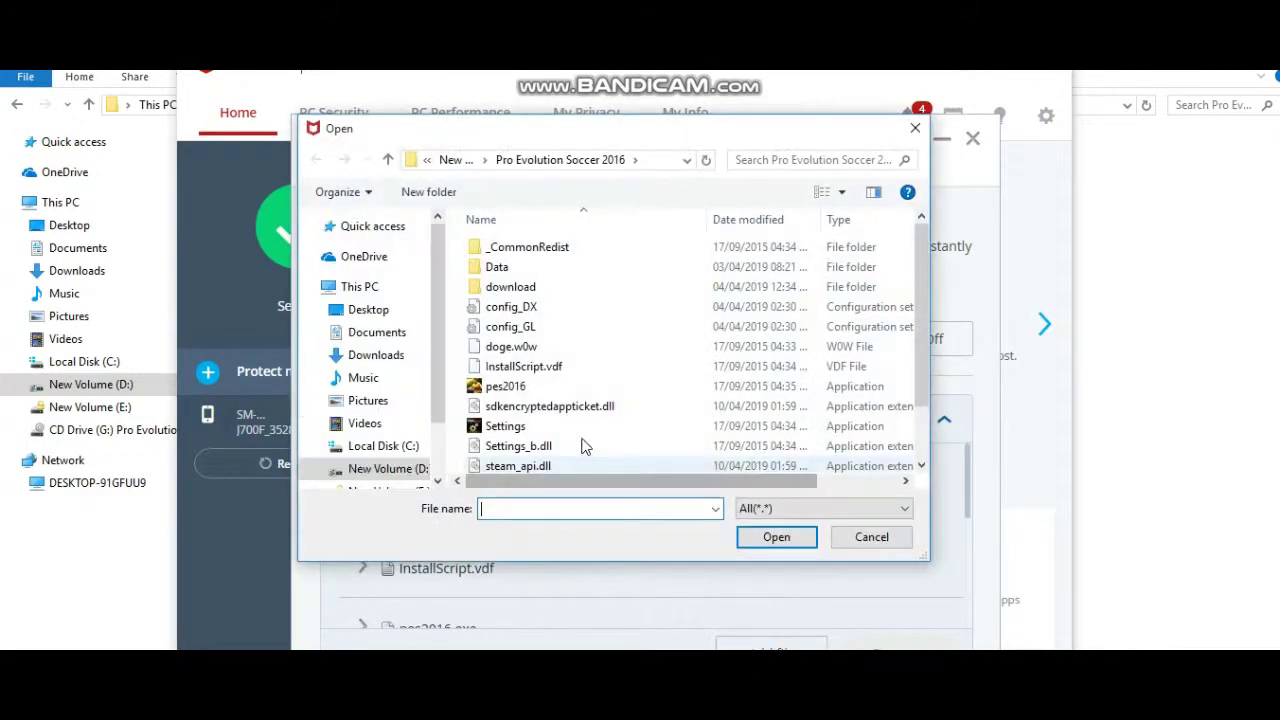
left_click(545, 346)
left_click(776, 539)
left_click(775, 638)
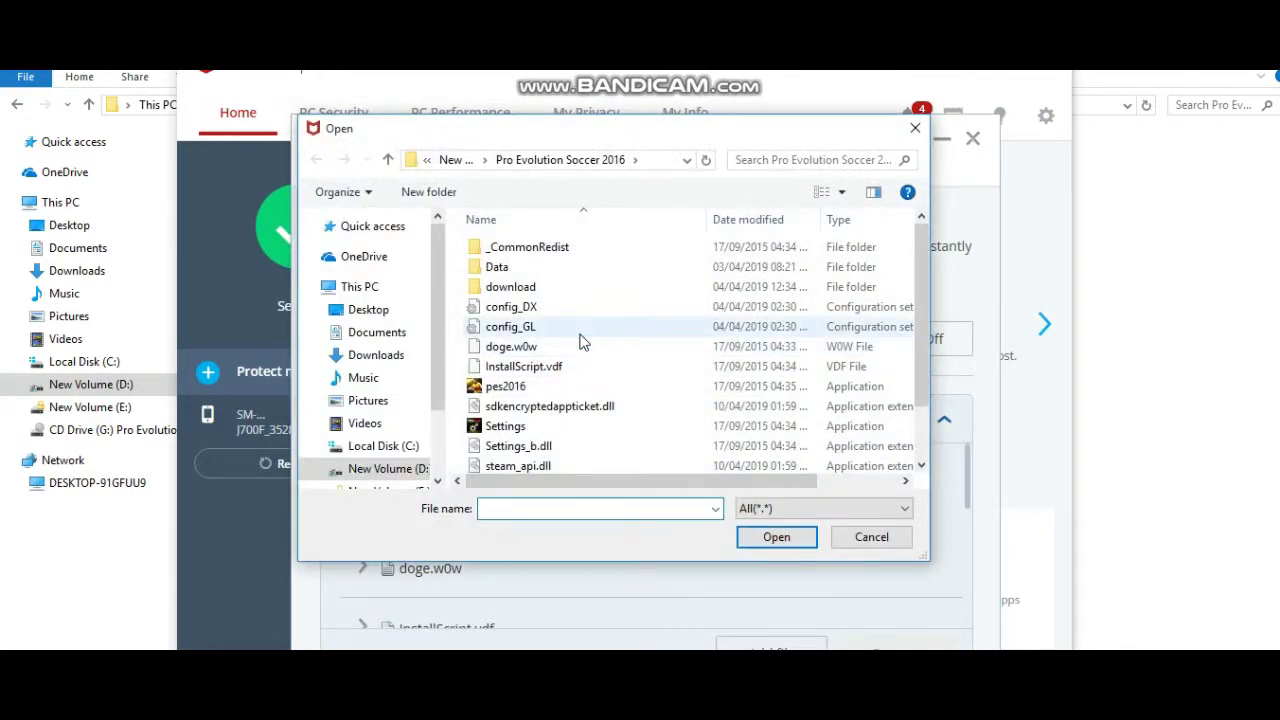
left_click(572, 328)
left_click(776, 536)
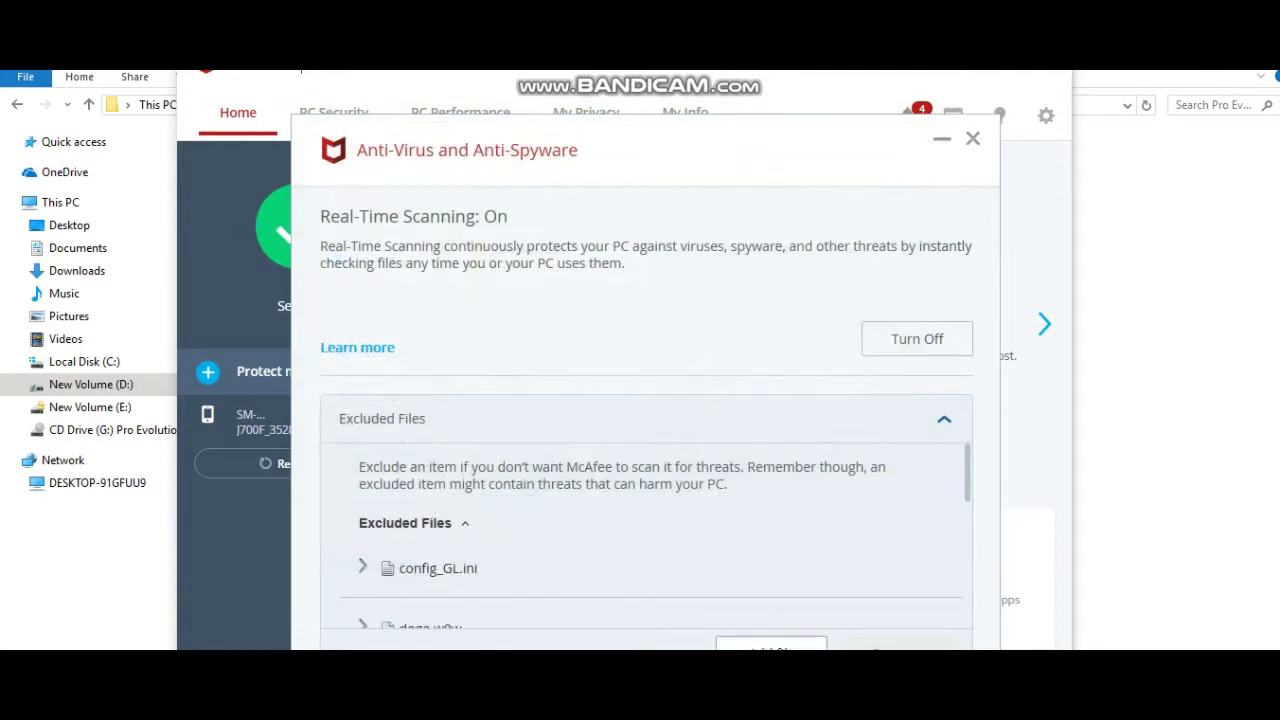
- Add the config_DX configuration file to the excluded files and review the full exclusion list
left_click(793, 643)
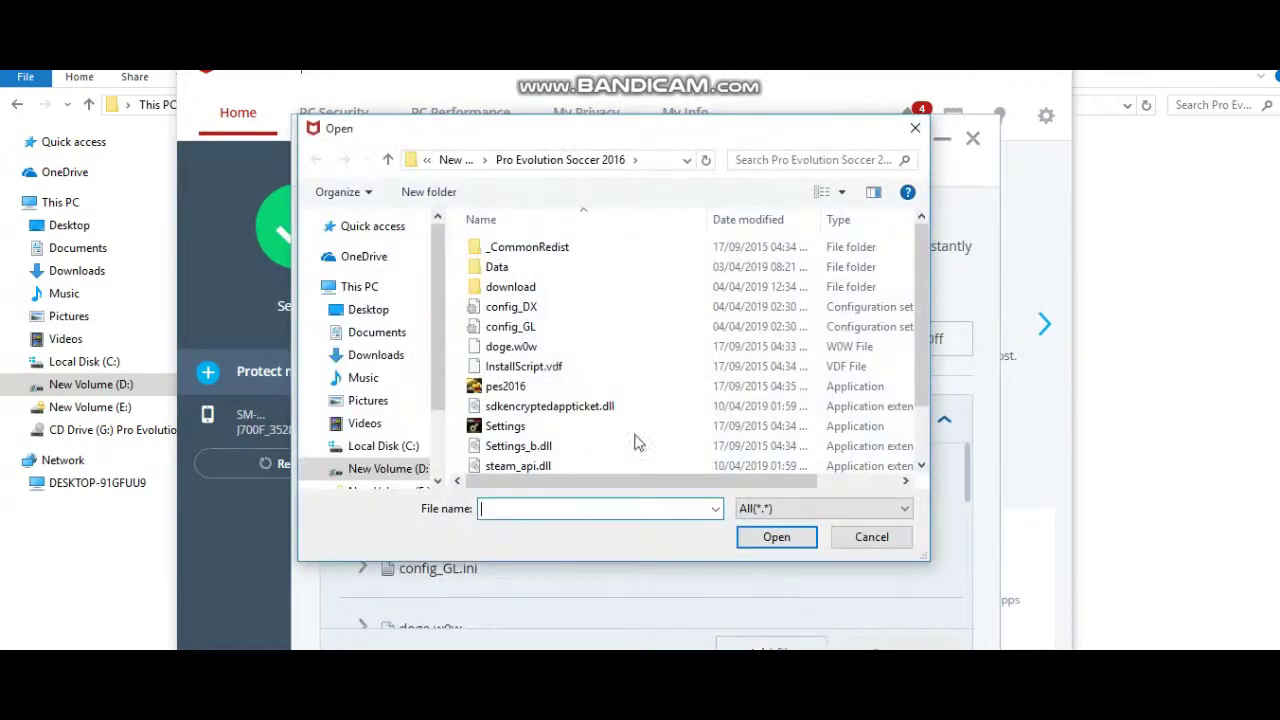
left_click(502, 312)
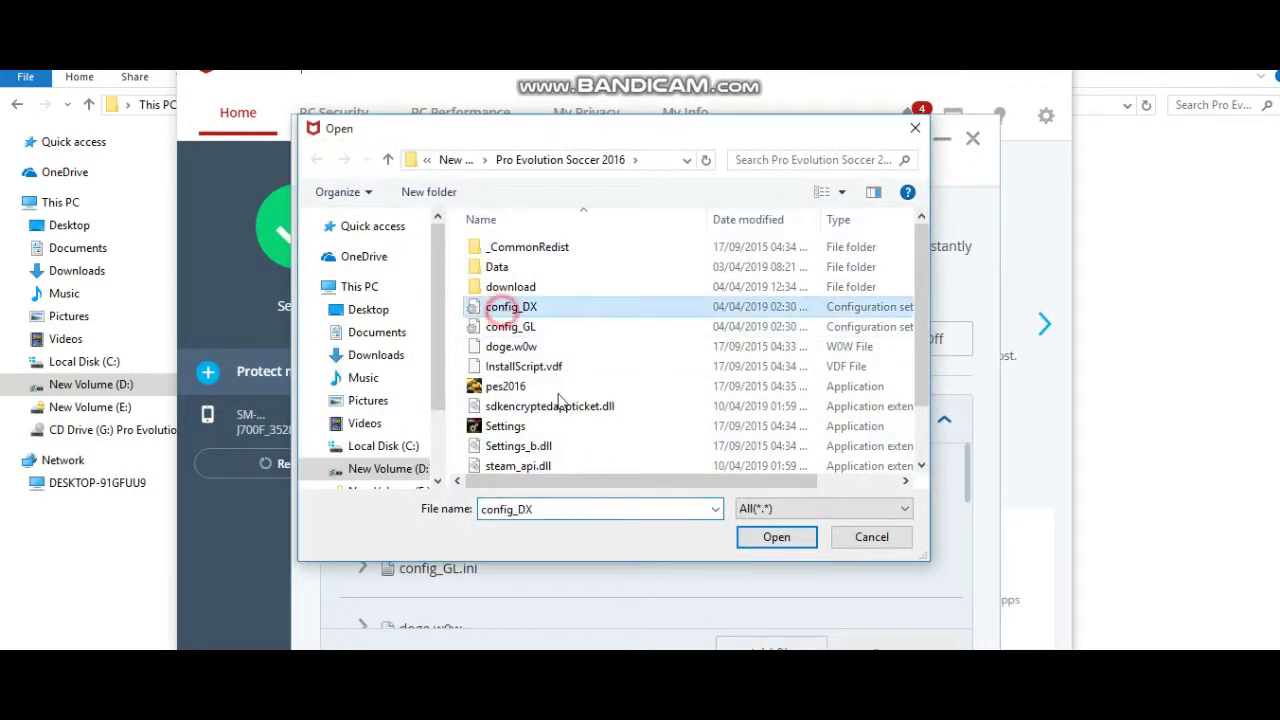
left_click(776, 537)
scroll(803, 506, "down", 5)
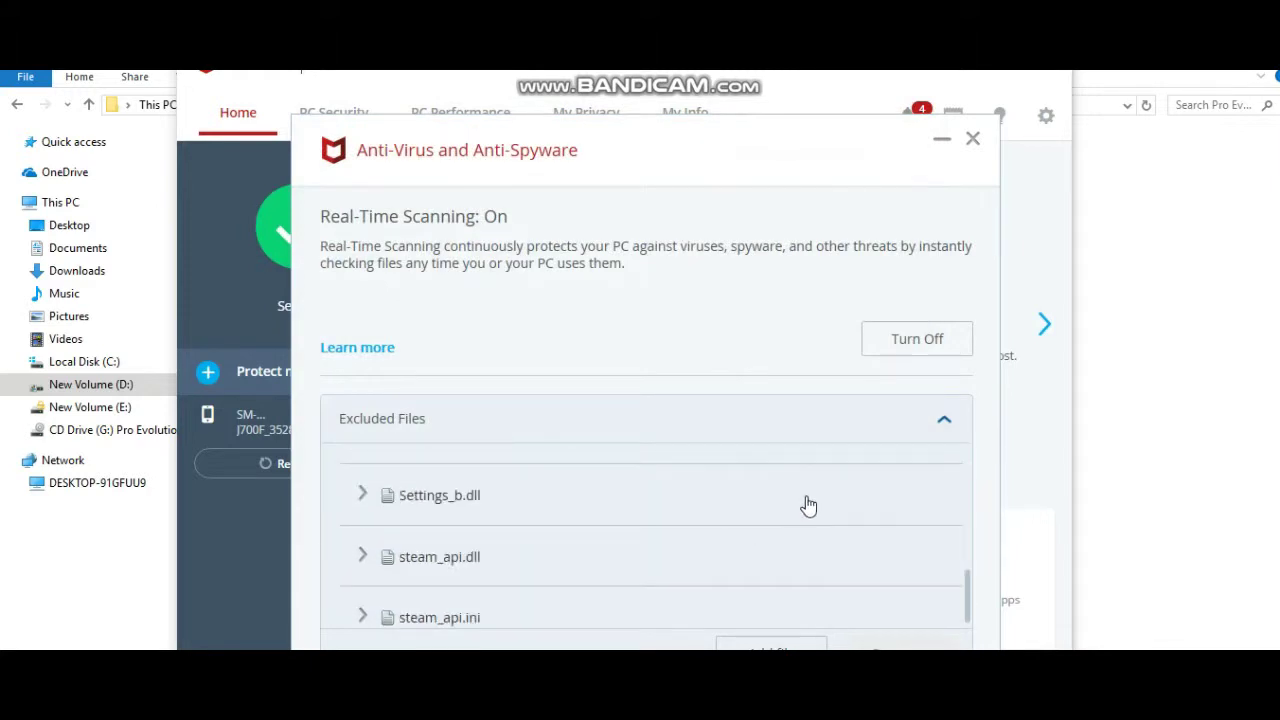
scroll(806, 496, "up", 5)
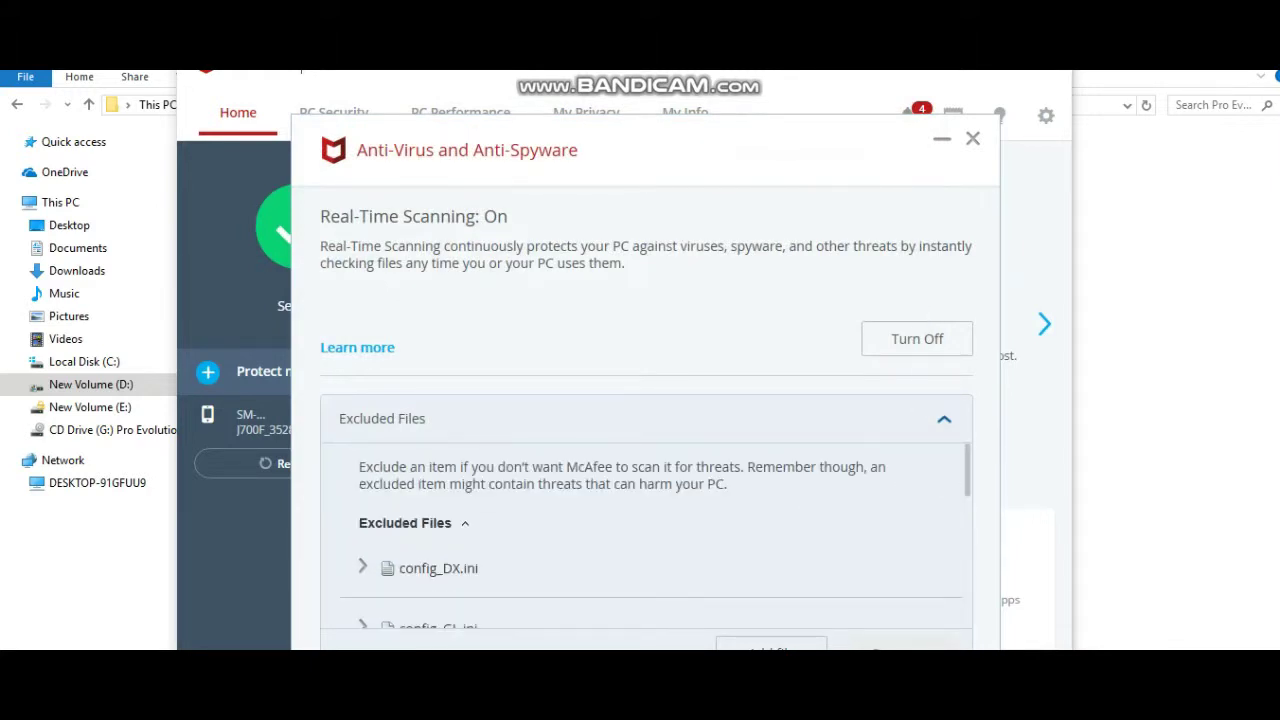
scroll(850, 485, "down", 5)
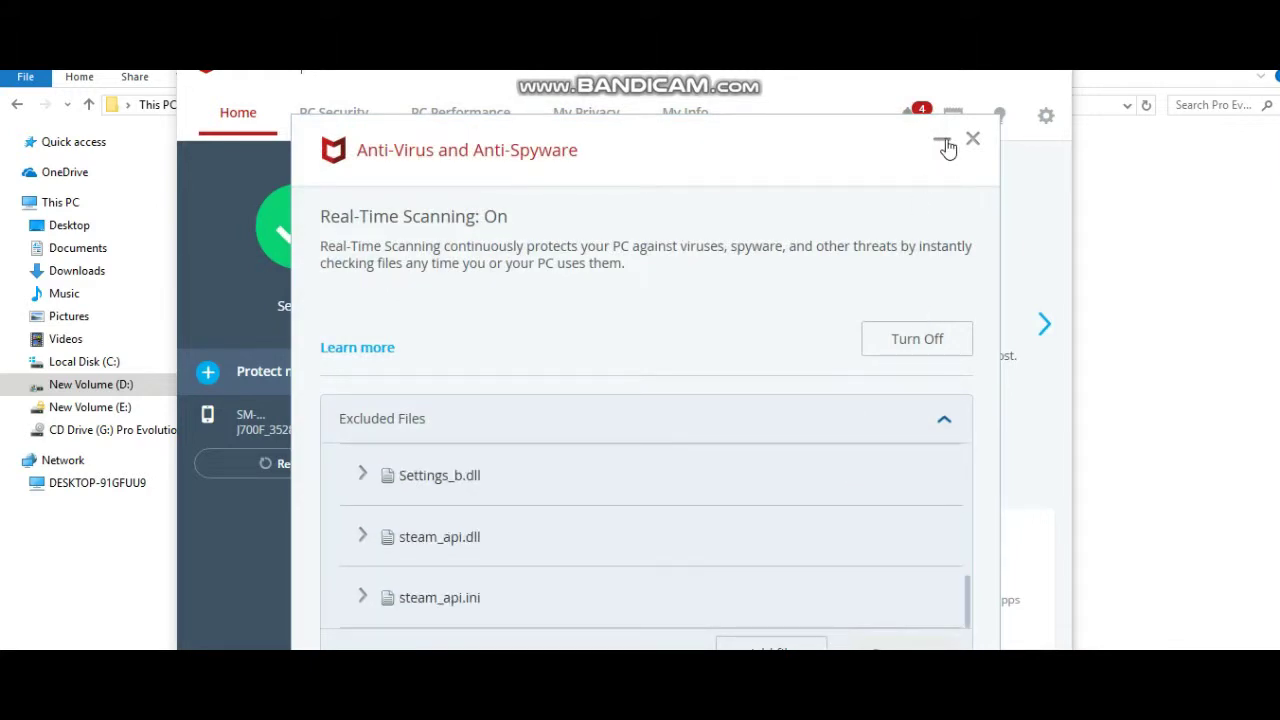
- Minimize the Anti-Virus and Anti-Spyware window and the main McAfee window to return to the game folder
left_click(945, 145)
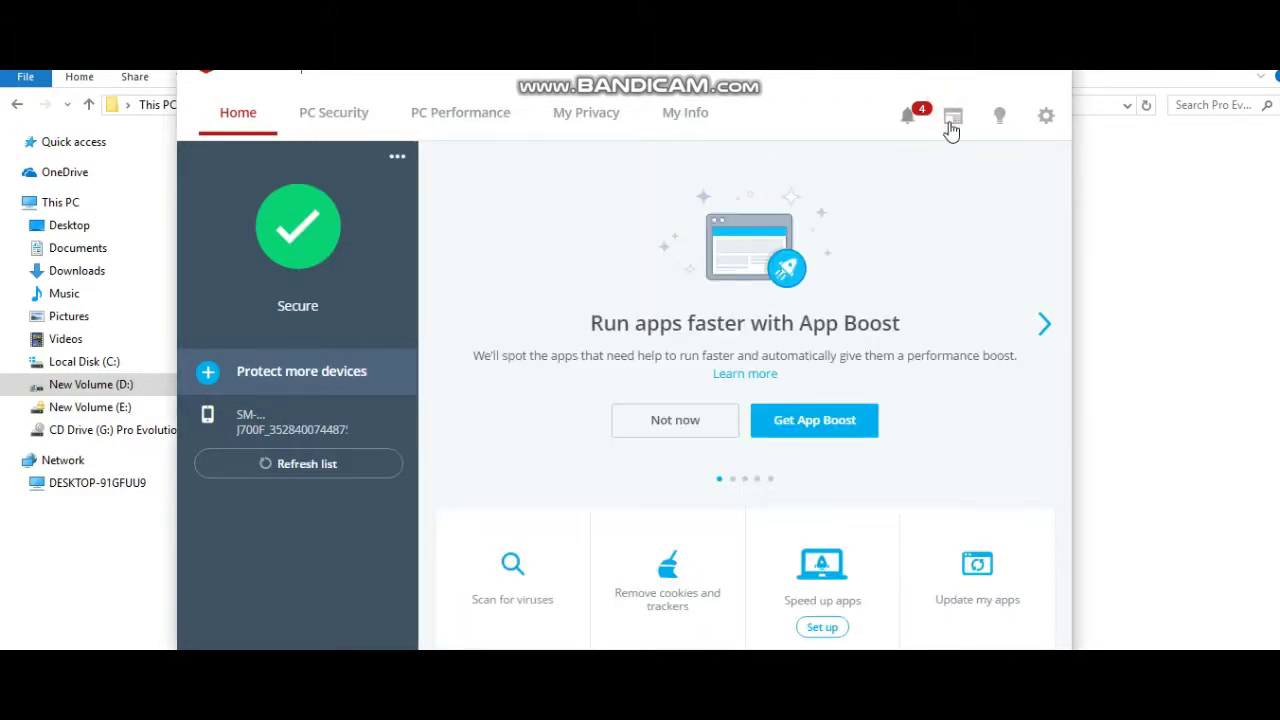
left_click_drag(978, 96, 983, 178)
left_click(1020, 152)
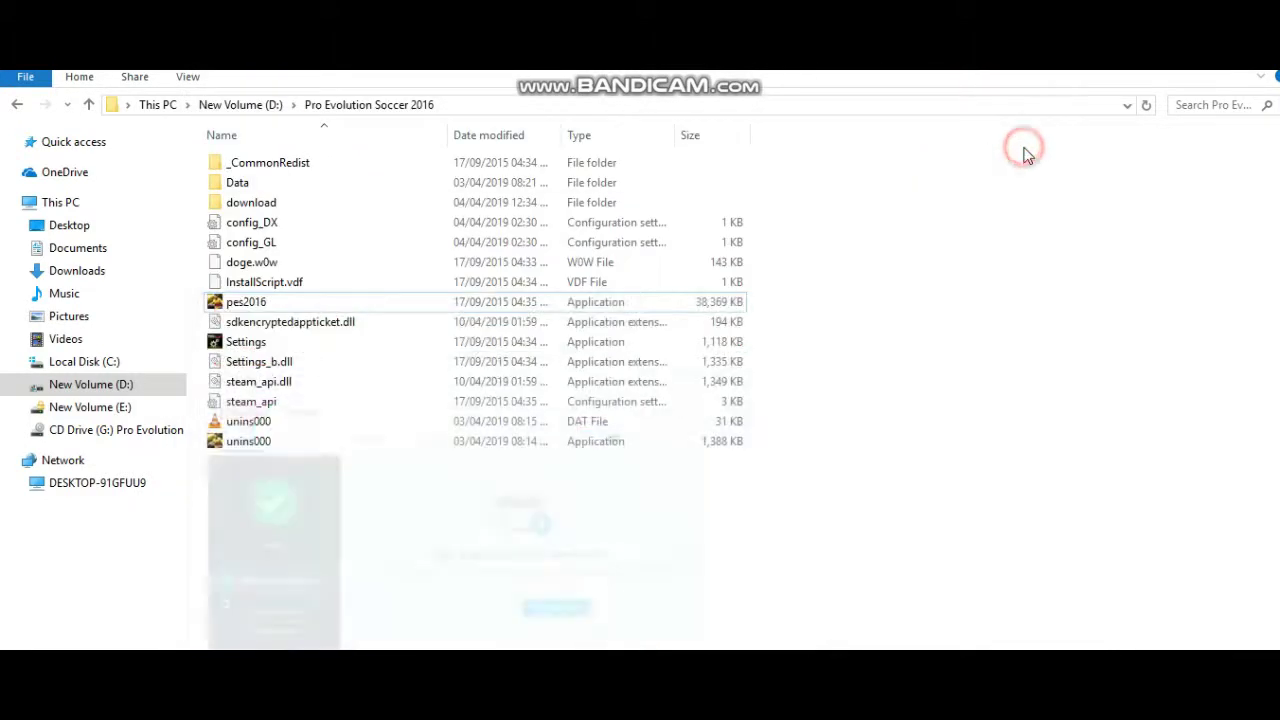
- Launch the pes2016 application from the Pro Evolution Soccer 2016 folder and ignore the minimum system requirements warning
left_click(388, 304)
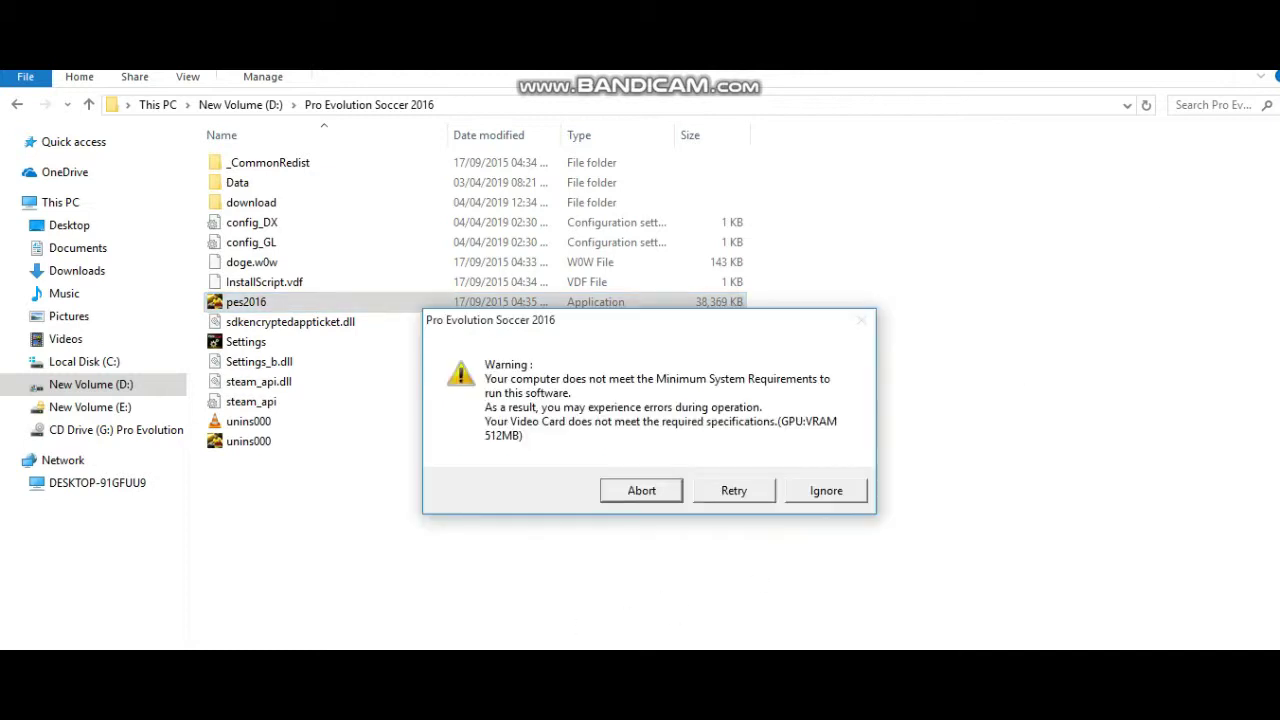
left_click(812, 498)
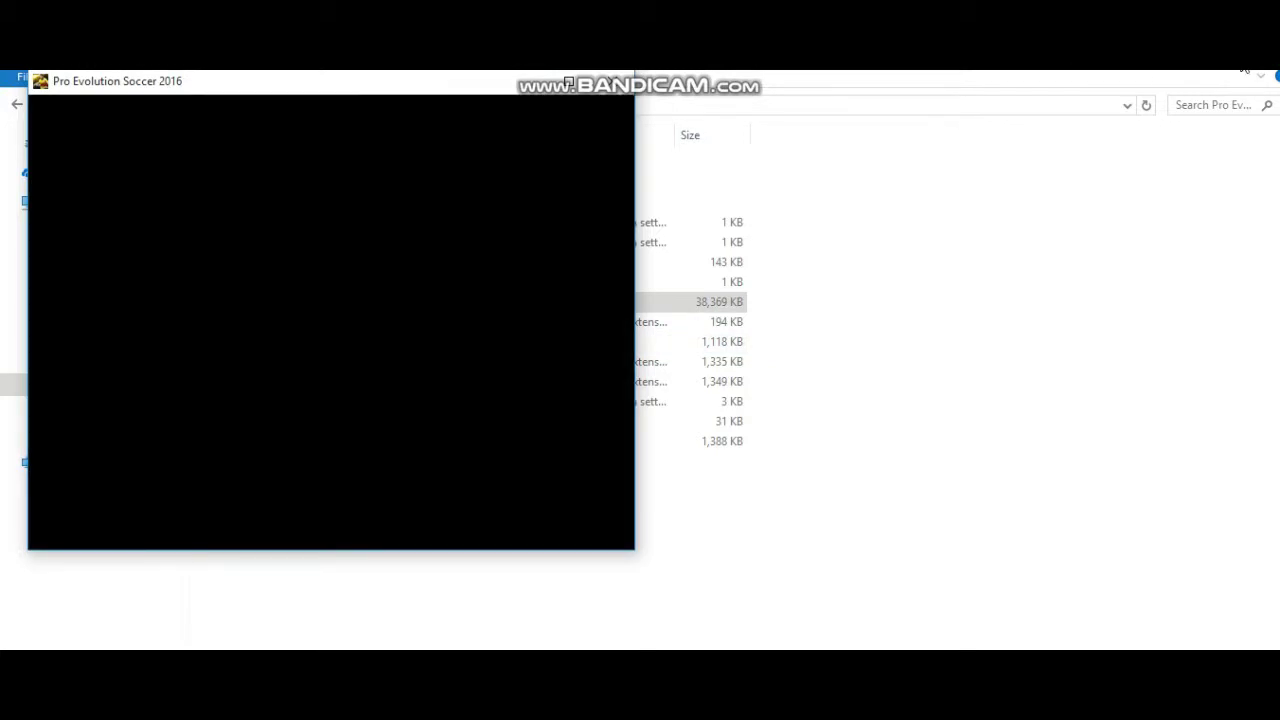
- Reposition the Pro Evolution Soccer 2016 game window and maximize it
mouse_move(1255, 138)
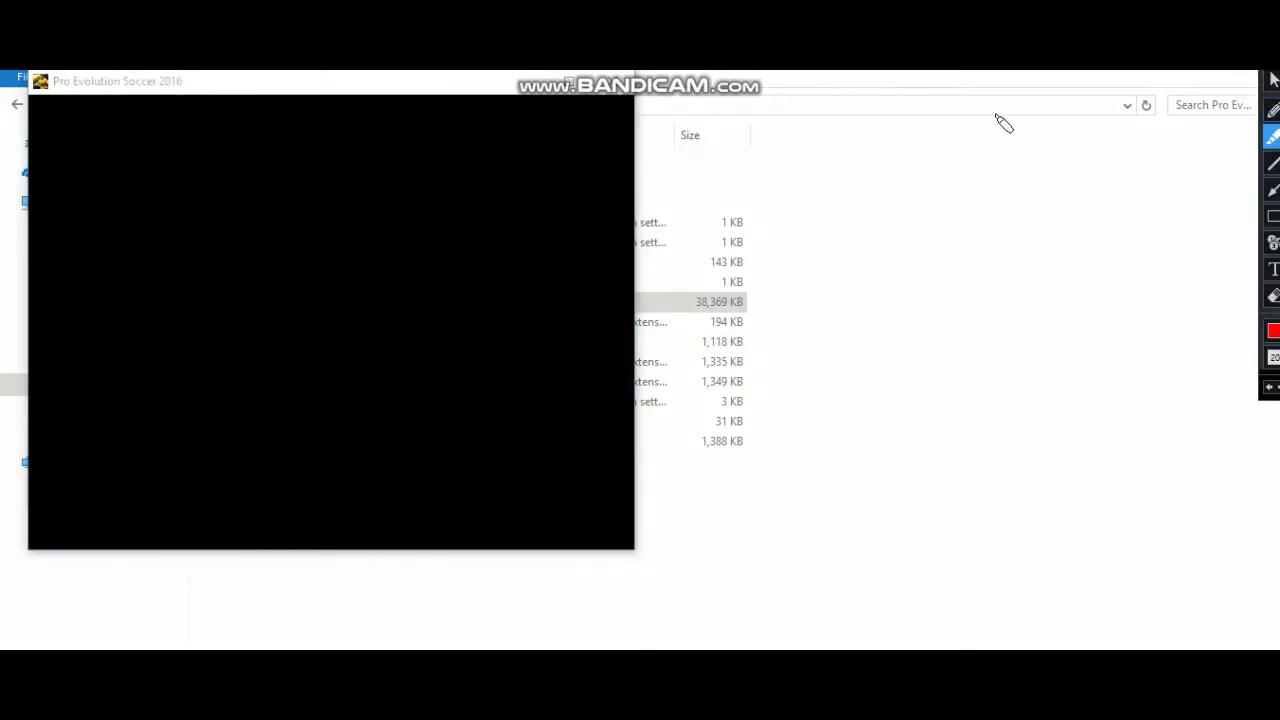
mouse_move(838, 108)
left_mouse_down()
mouse_move(720, 82)
mouse_move(9, 206)
mouse_move(163, 640)
mouse_move(770, 305)
mouse_move(752, 82)
left_mouse_up()
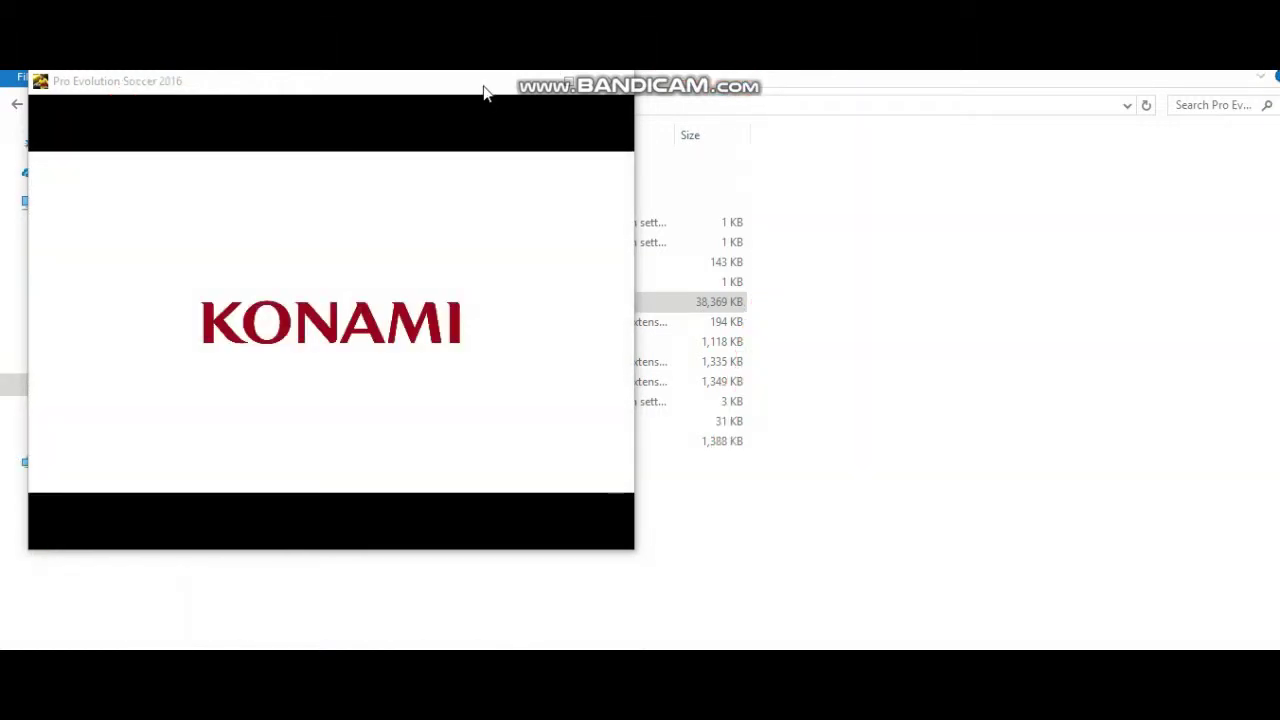
left_click_drag(483, 92, 603, 106)
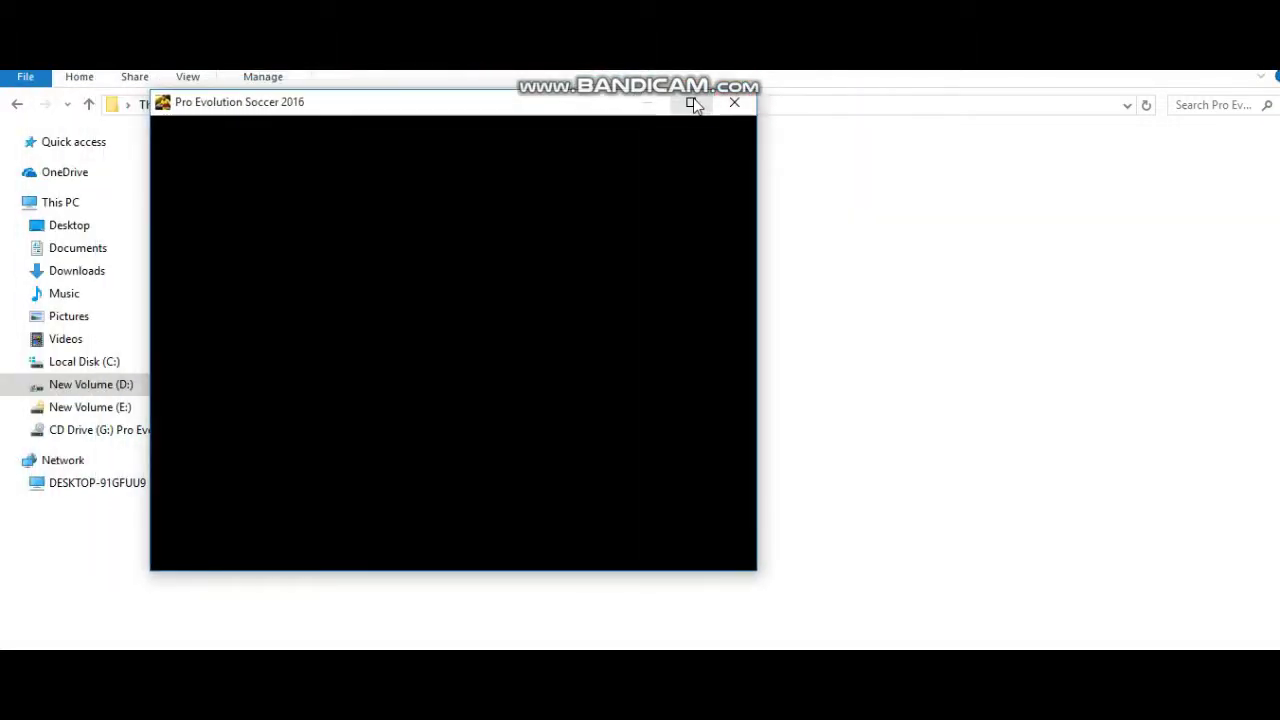
left_click(691, 103)
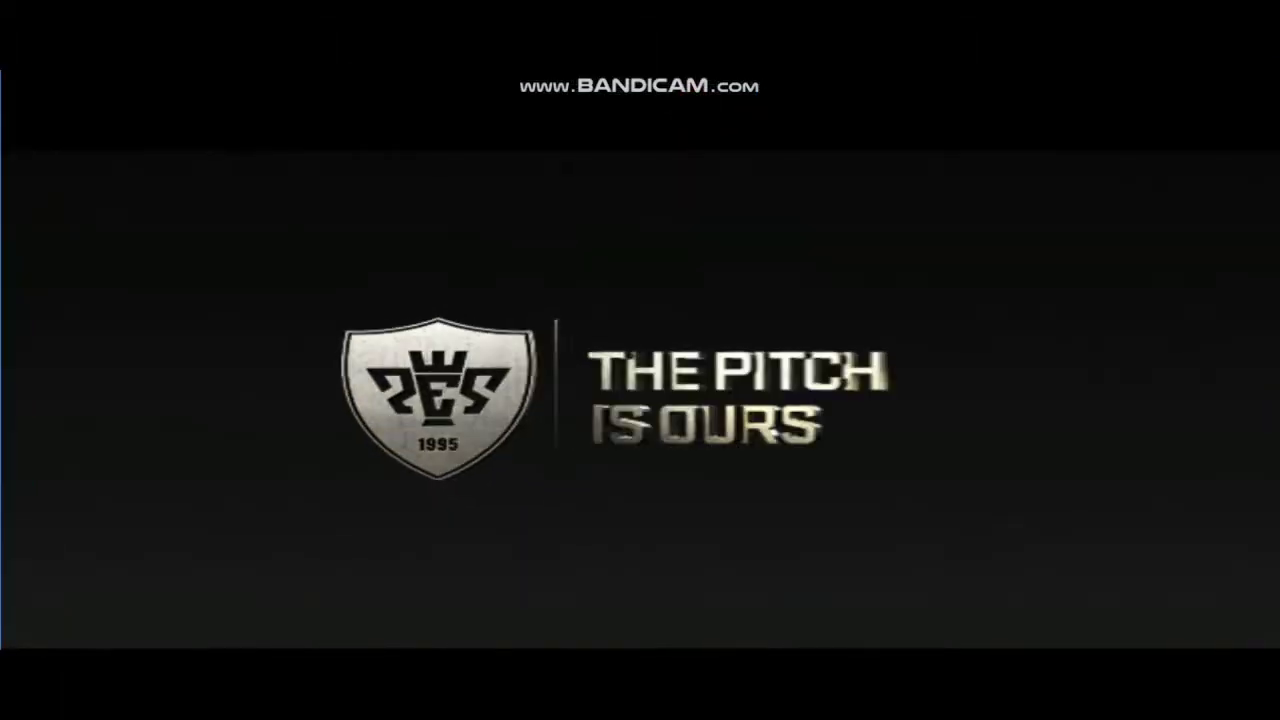